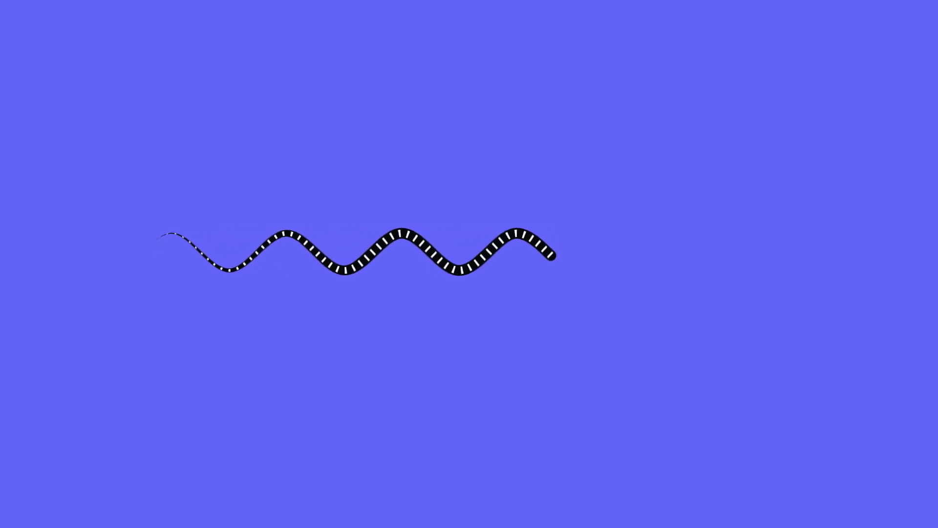
# Draw a straight horizontal line from right to left across the composition's middle with the Pen tool.
pyautogui.click(695, 209)
pyautogui.click(301, 209)
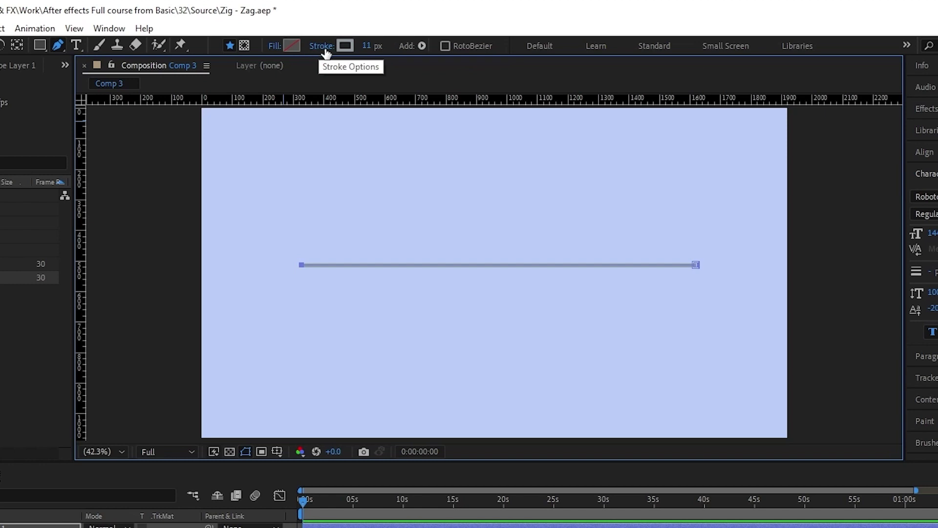
# Give the line a black stroke 22 px wide and expand Shape Layer 1.
pyautogui.click(499, 265)
pyautogui.click(344, 45)
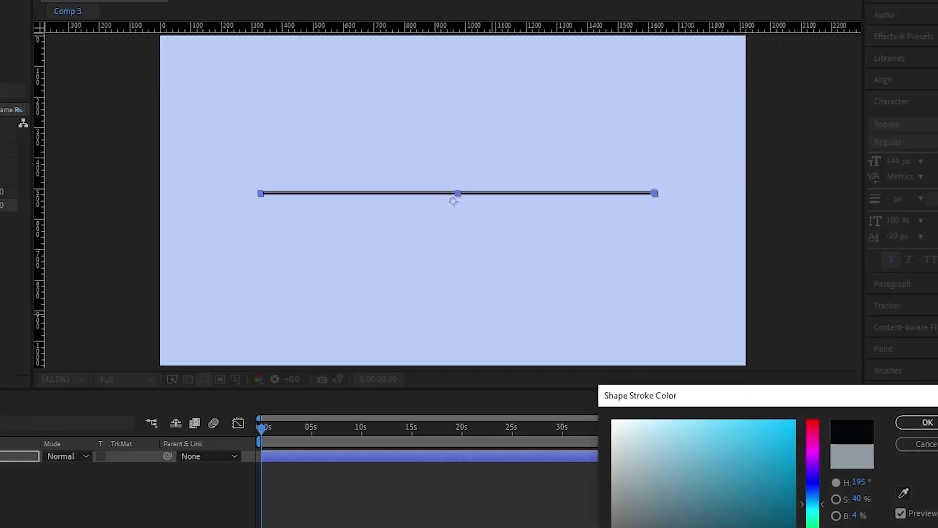
pyautogui.click(926, 423)
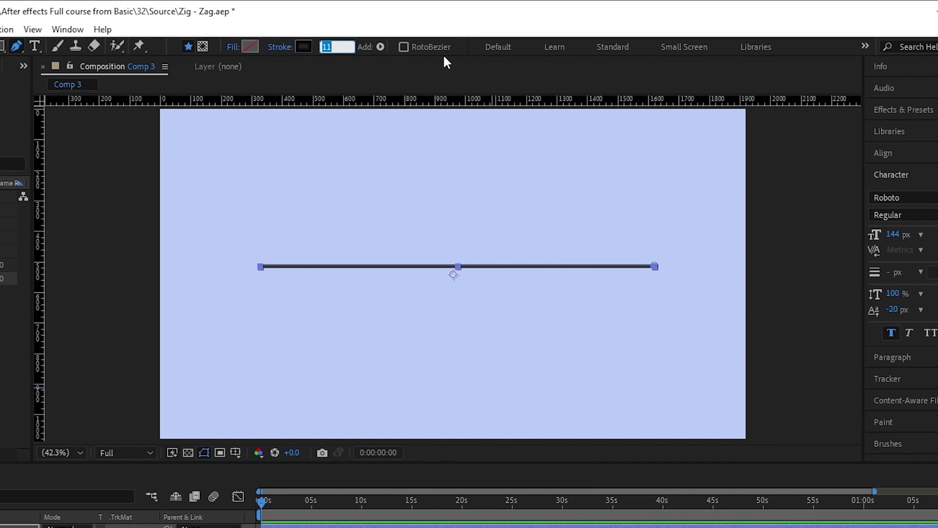
pyautogui.write('20')
pyautogui.press('Return')
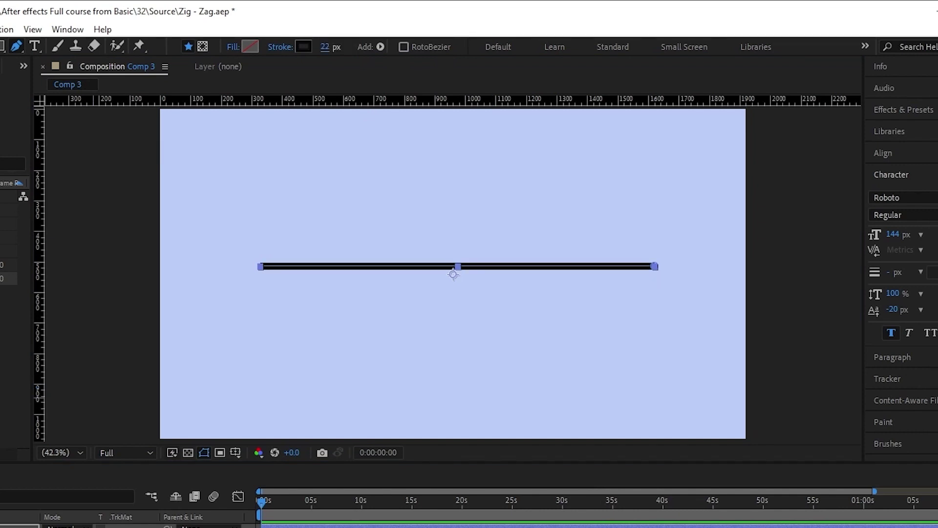
pyautogui.click(51, 423)
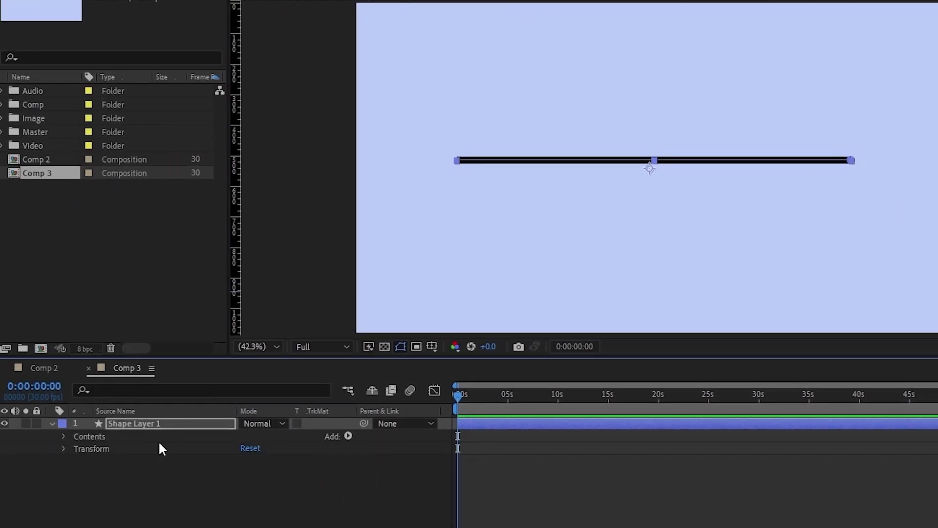
# Add a Zig Zag modifier from the Contents Add menu to make the line wavy.
pyautogui.click(348, 435)
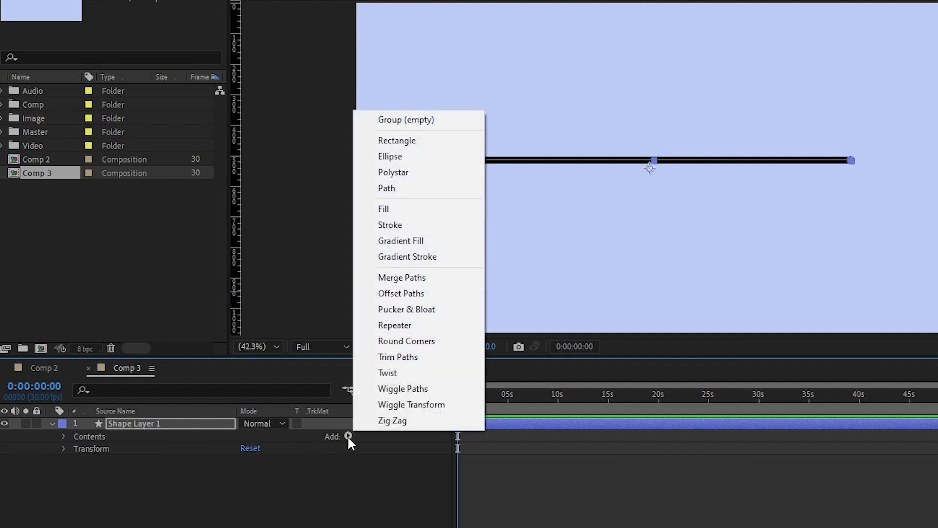
pyautogui.click(397, 421)
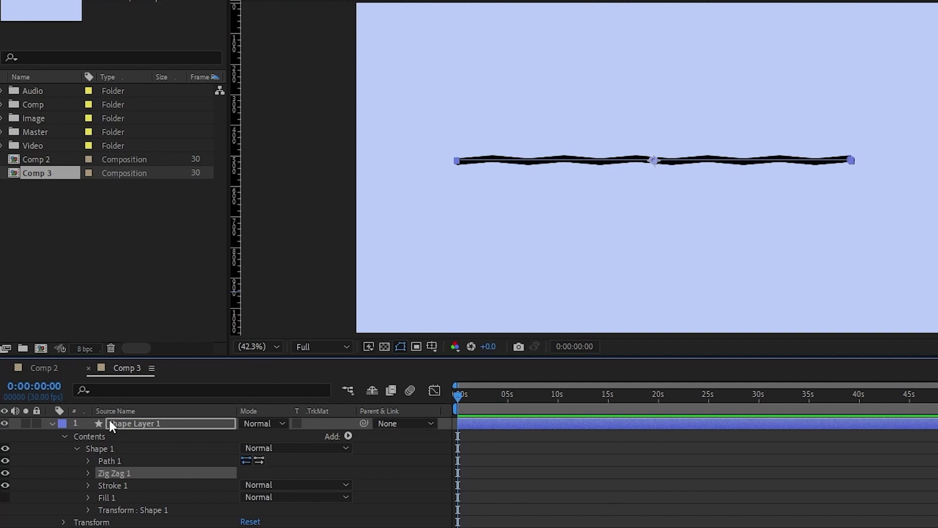
# Set the Zig Zag size to 29 with Smooth points.
pyautogui.click(88, 473)
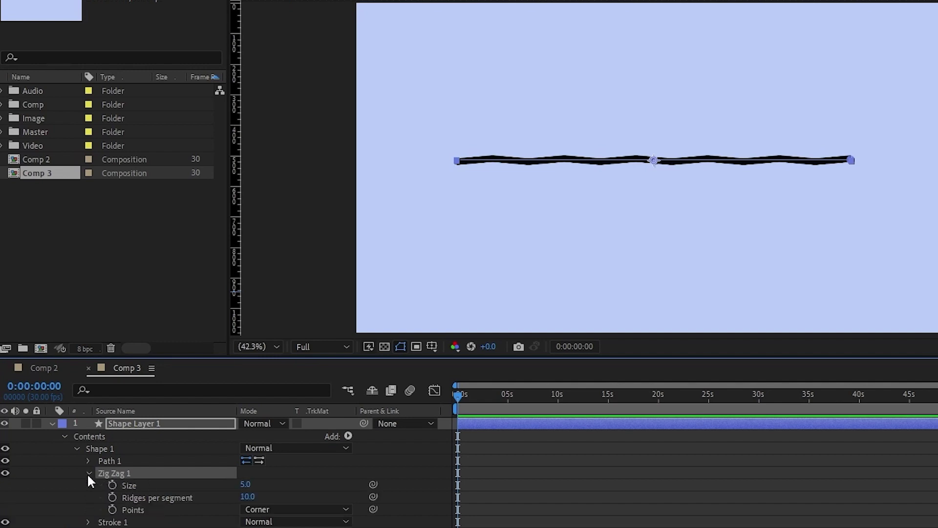
pyautogui.moveTo(244, 484); pyautogui.dragTo(259, 484)
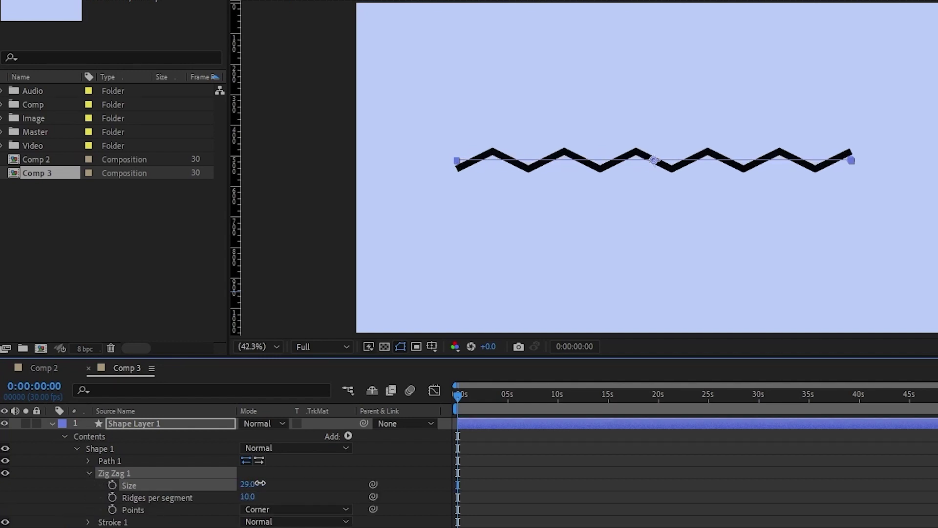
pyautogui.click(263, 510)
pyautogui.click(280, 505)
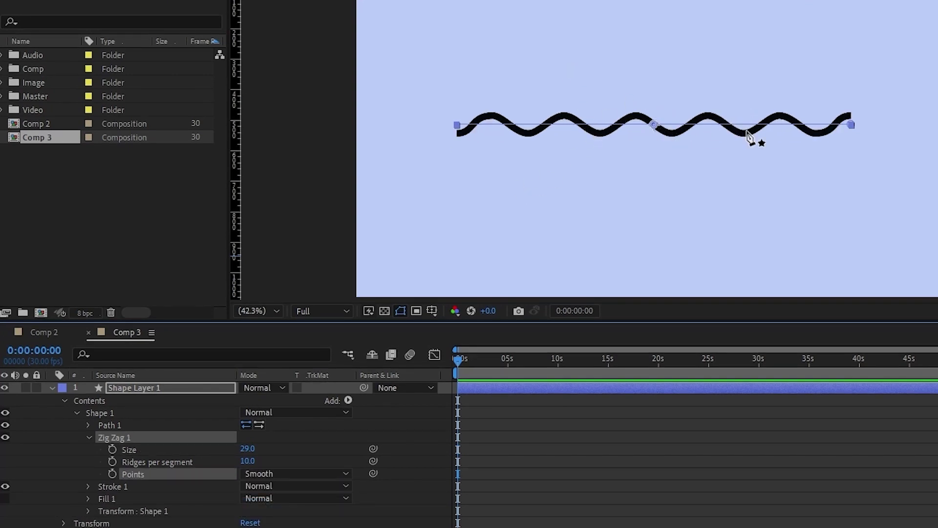
# Give Stroke 1 a Round Cap and raise the Zig Zag size to 38.
pyautogui.click(88, 486)
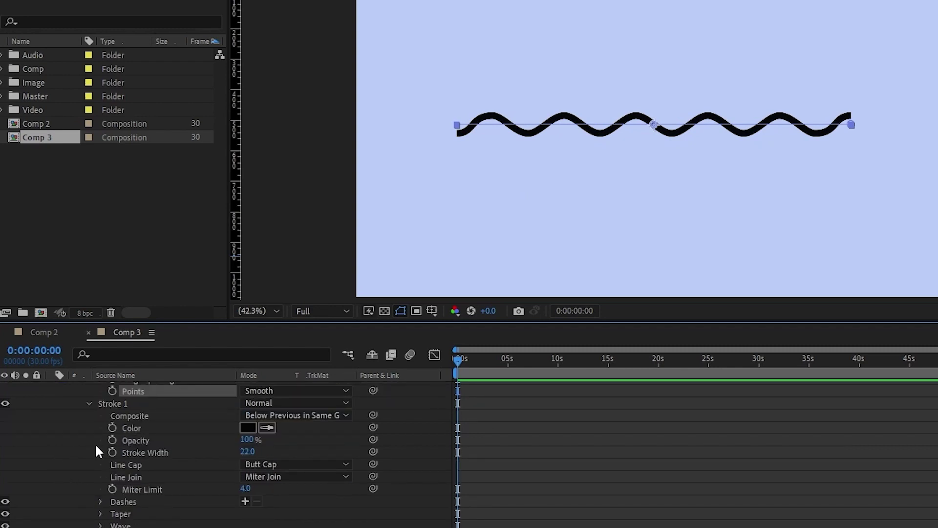
pyautogui.click(273, 465)
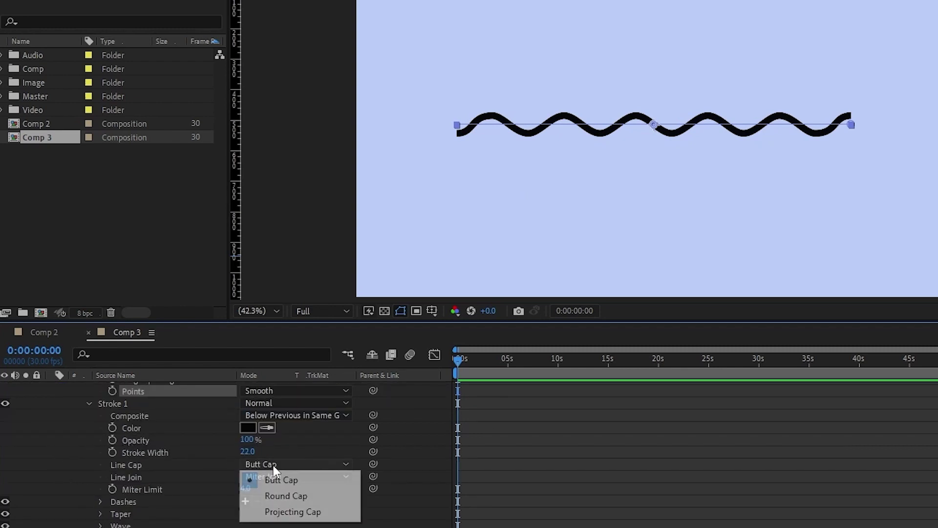
pyautogui.click(273, 495)
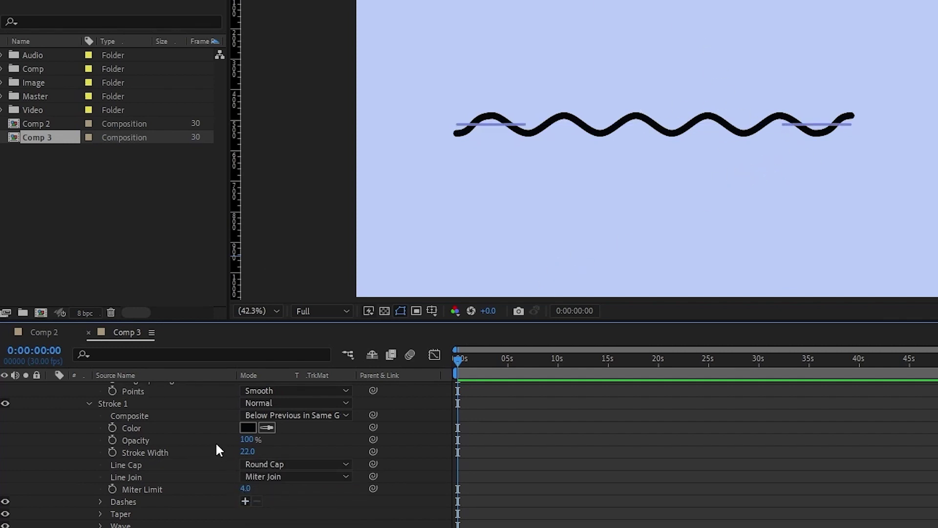
pyautogui.scroll(3, 212, 442)
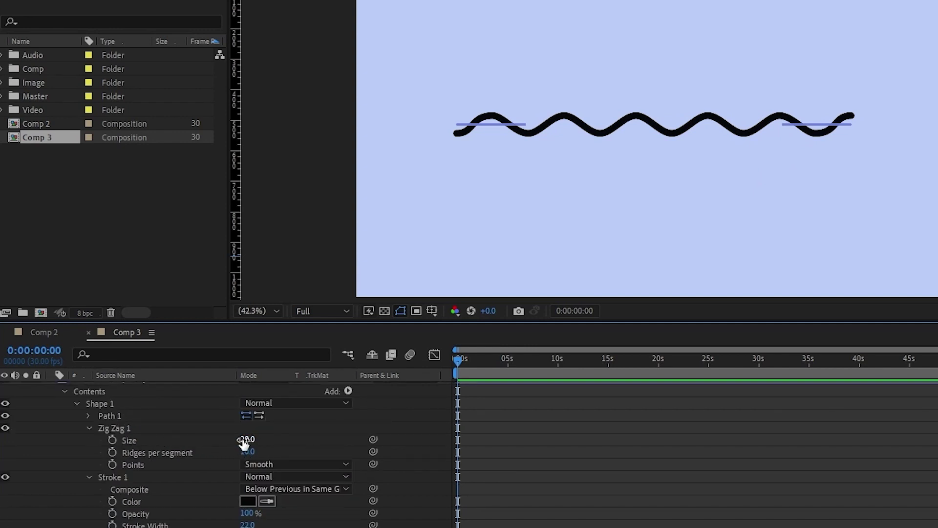
pyautogui.moveTo(244, 440); pyautogui.dragTo(248, 439)
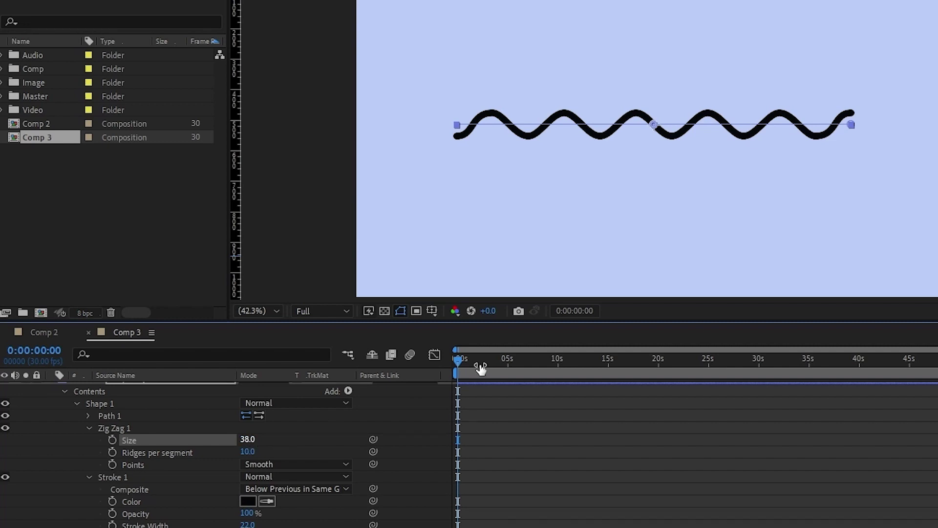
# Add Trim Paths to the wave and set its Start to 38%.
pyautogui.click(89, 428)
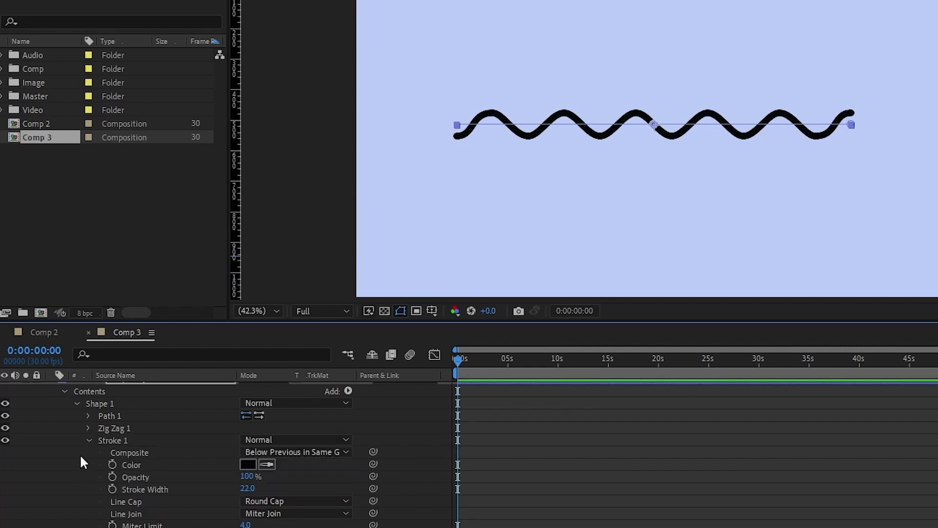
pyautogui.click(89, 441)
pyautogui.click(347, 399)
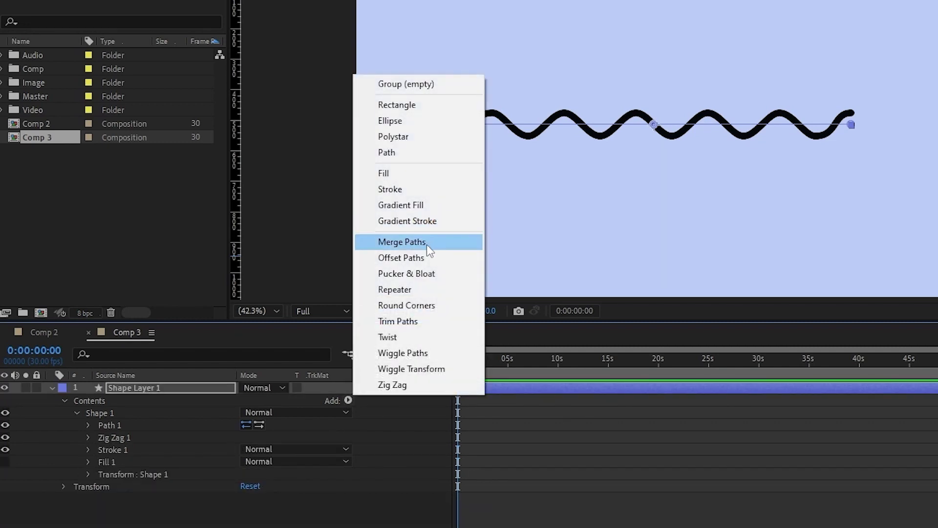
pyautogui.click(398, 321)
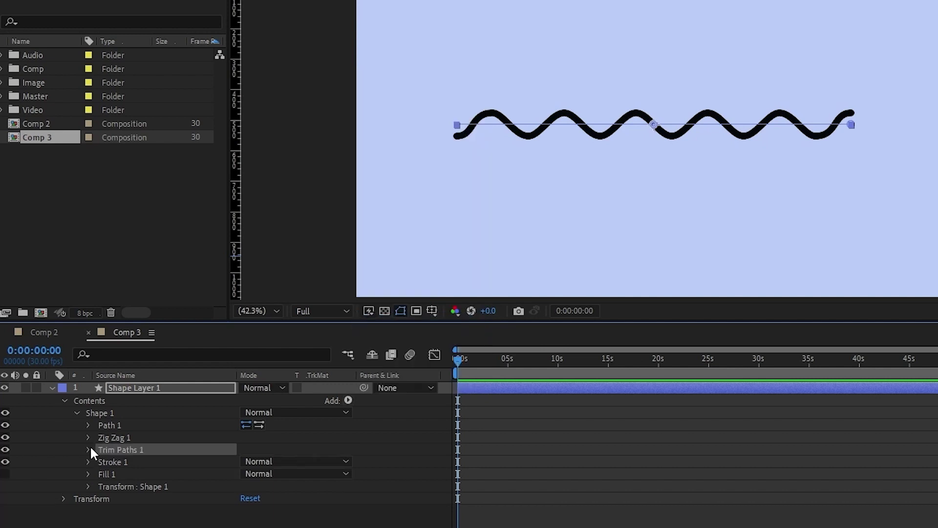
pyautogui.click(89, 450)
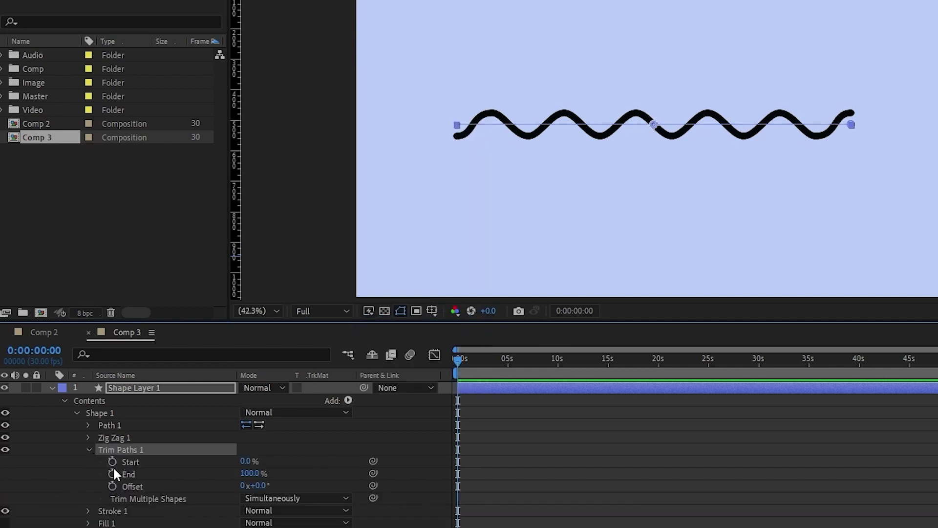
pyautogui.click(246, 462)
pyautogui.write('38')
pyautogui.press('Return')
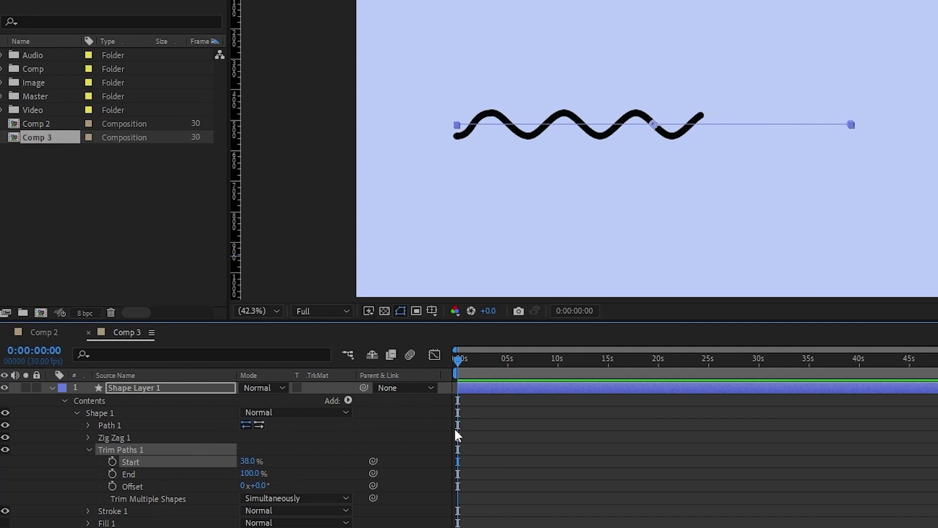
pyautogui.moveTo(236, 155); pyautogui.dragTo(468, 182)
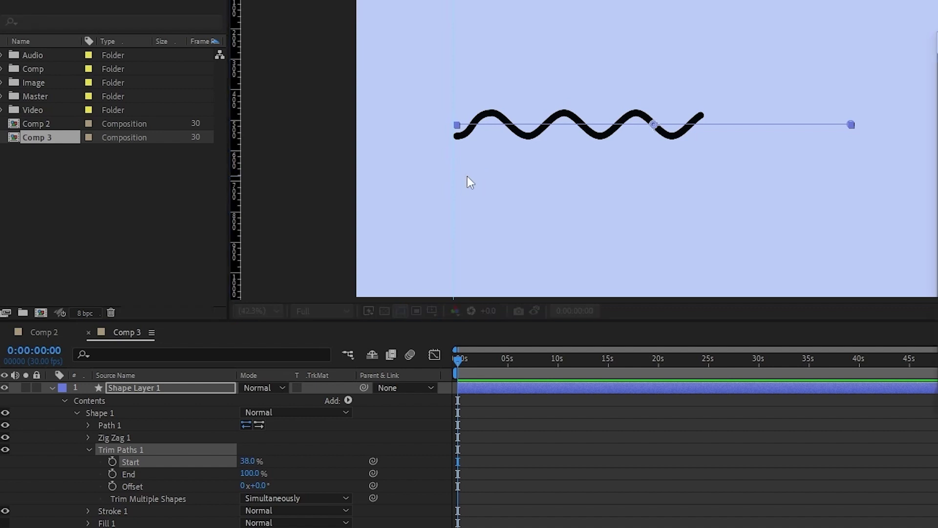
# Set the composition's background colour to F6F6EF in Composition Settings.
pyautogui.hotkey('ctrl', 'k')
pyautogui.click(640, 314)
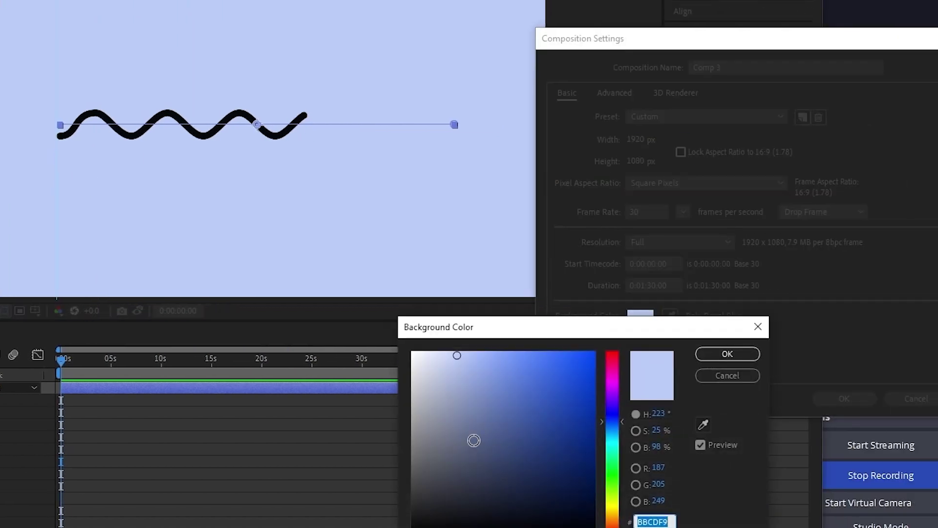
pyautogui.write('F6F6EF')
pyautogui.press('Return')
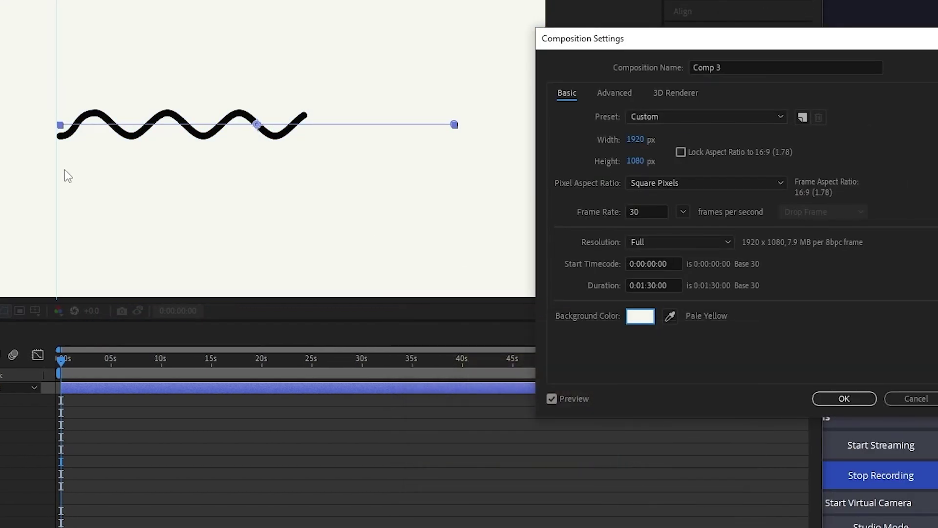
pyautogui.click(845, 399)
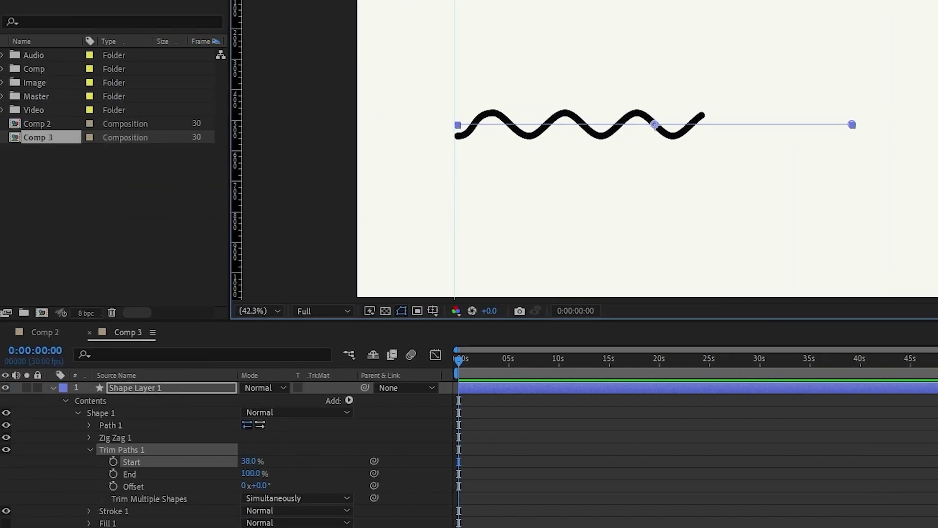
# Place guides in the composition and fit the whole composition in the viewer.
pyautogui.moveTo(237, 112); pyautogui.dragTo(705, 109)
pyautogui.moveTo(299, 18); pyautogui.dragTo(770, 87)
pyautogui.press('/')
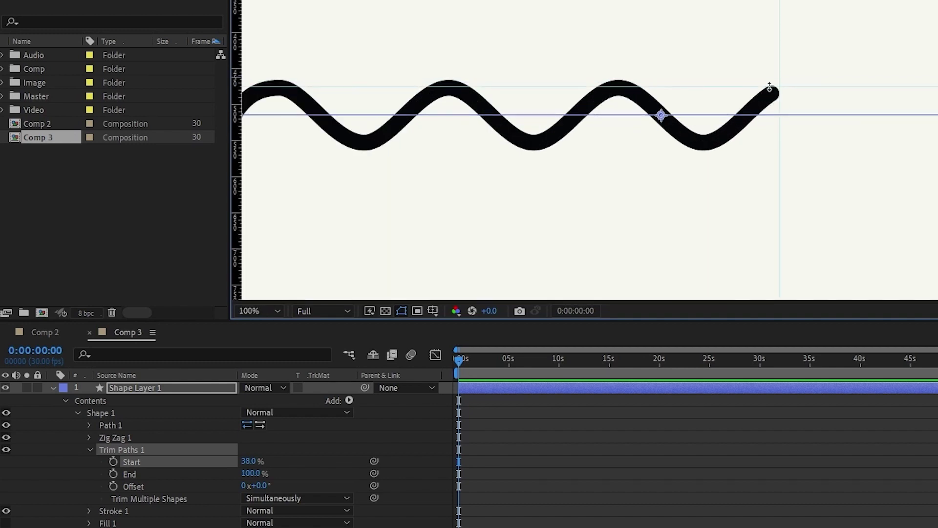
pyautogui.click(260, 311)
pyautogui.click(274, 335)
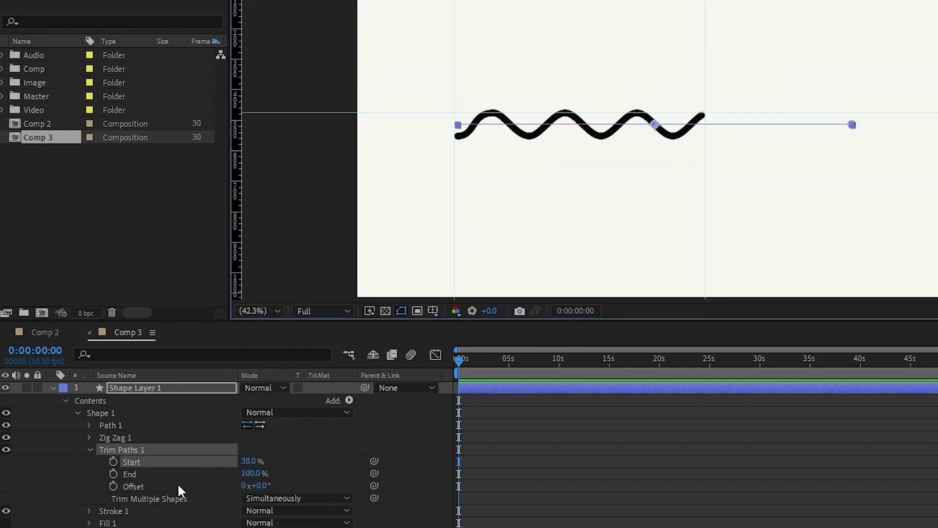
# Keyframe Offset and Position at the start, then set Offset to -129° at 2:01.
pyautogui.click(112, 486)
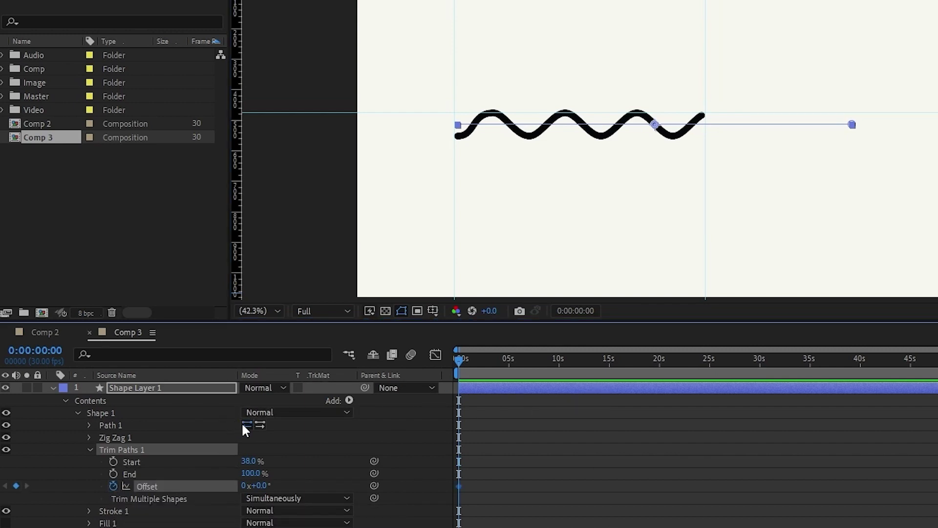
pyautogui.press('p')
pyautogui.click(88, 400)
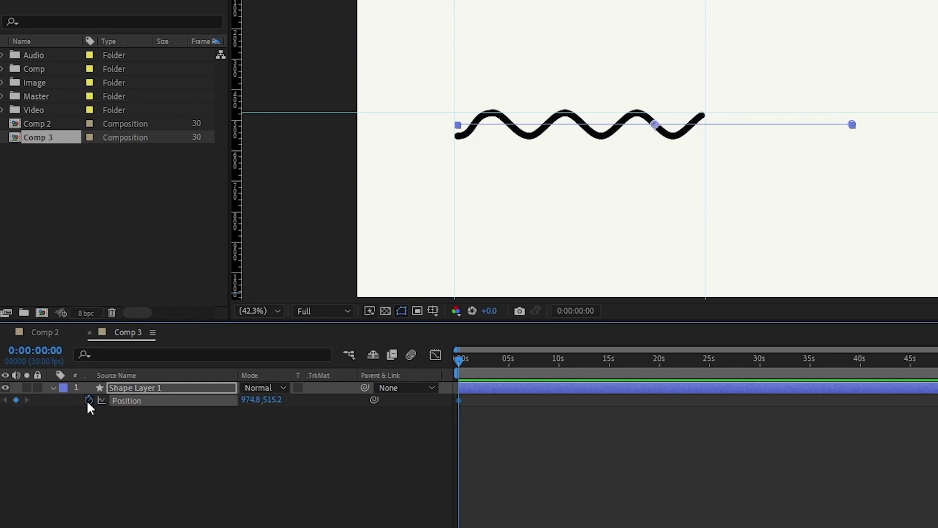
pyautogui.press('u')
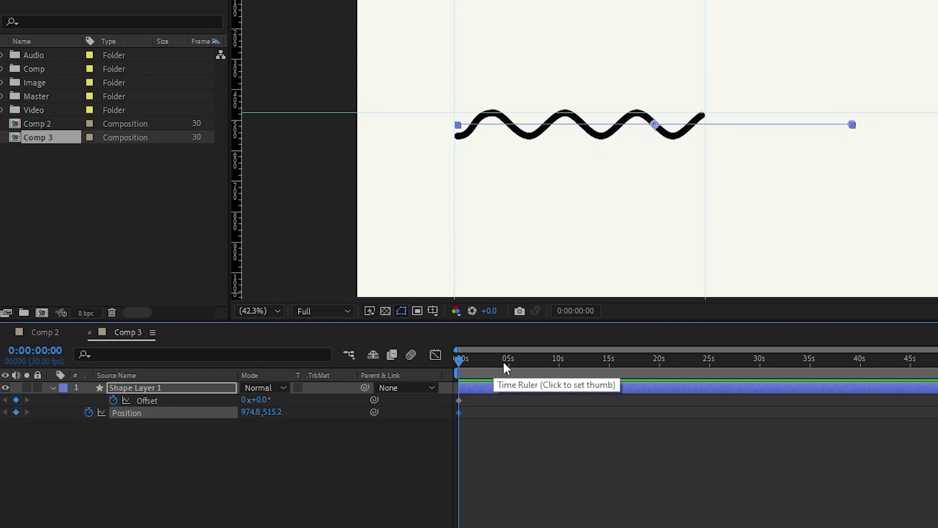
pyautogui.scroll(3, 506, 364)
pyautogui.click(541, 359)
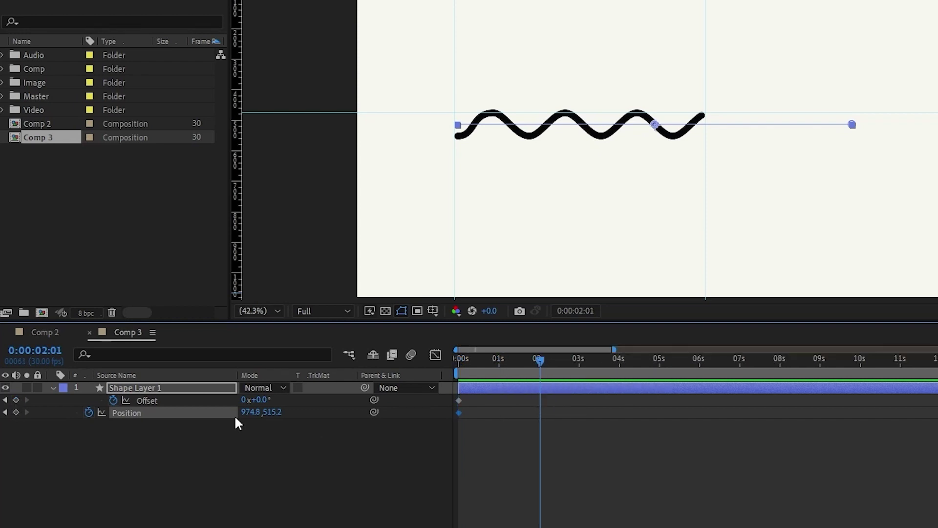
pyautogui.moveTo(264, 401)
pyautogui.mouseDown()
pyautogui.moveTo(229, 410)
pyautogui.moveTo(304, 410)
pyautogui.mouseUp()
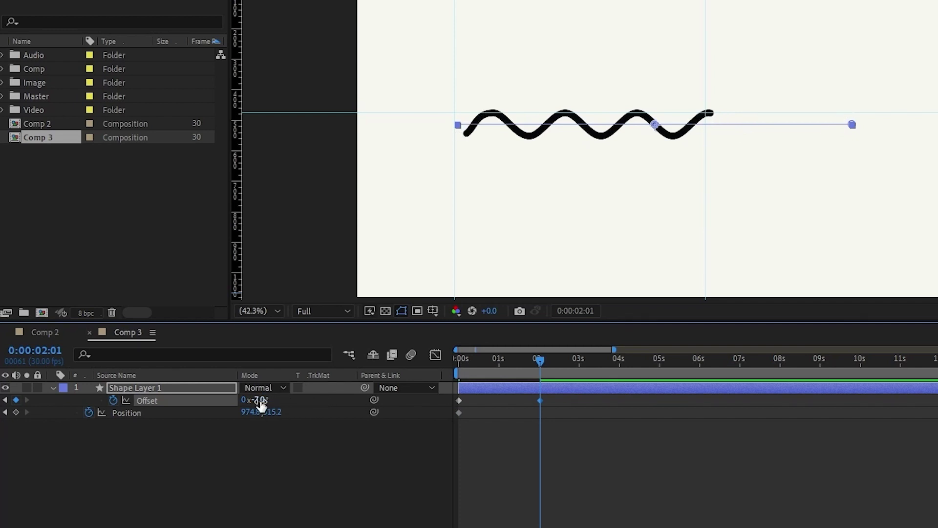
pyautogui.moveTo(257, 401); pyautogui.dragTo(131, 366)
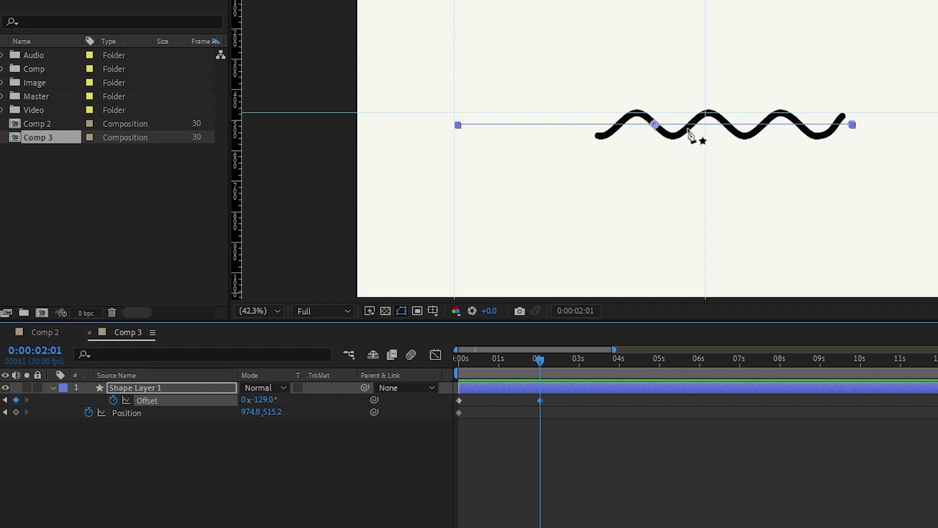
# Preview the wave's rippling motion from the first frame and fit the composition in view.
pyautogui.scroll(3, 689, 149)
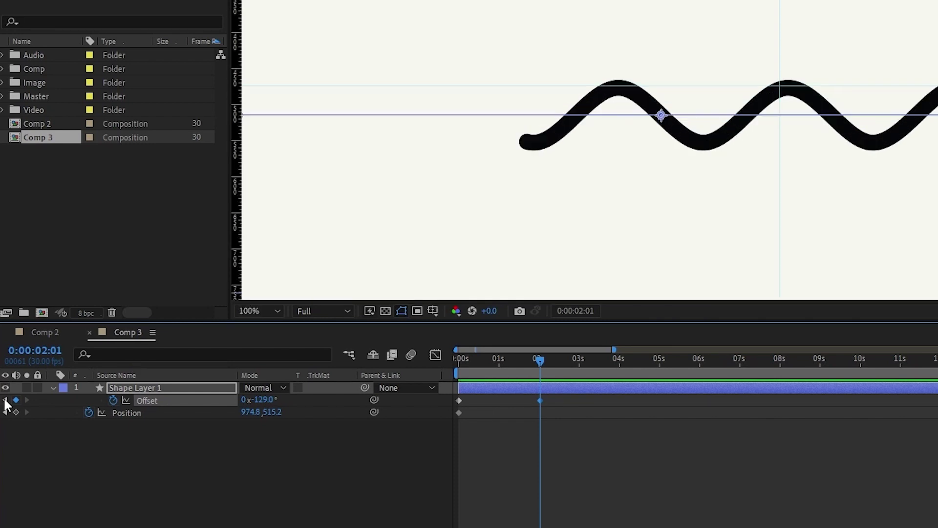
pyautogui.click(464, 370)
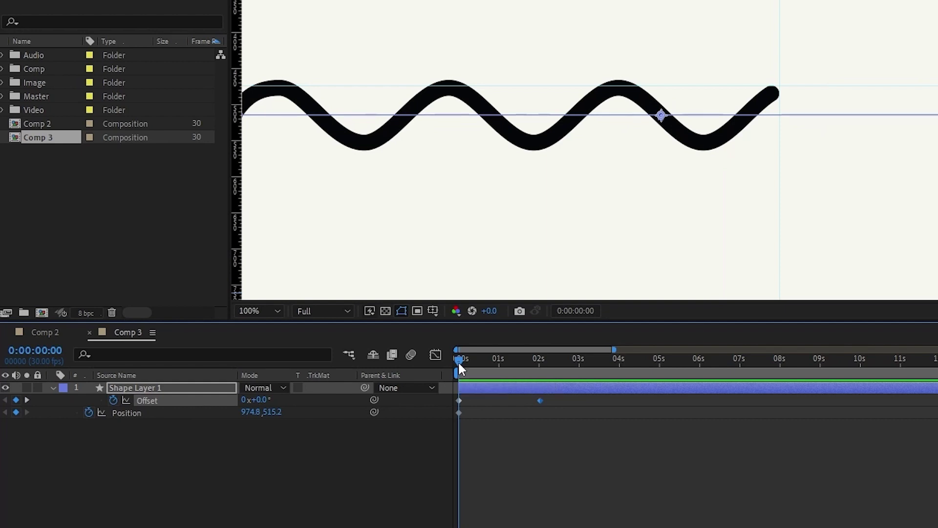
pyautogui.moveTo(459, 364); pyautogui.dragTo(541, 366)
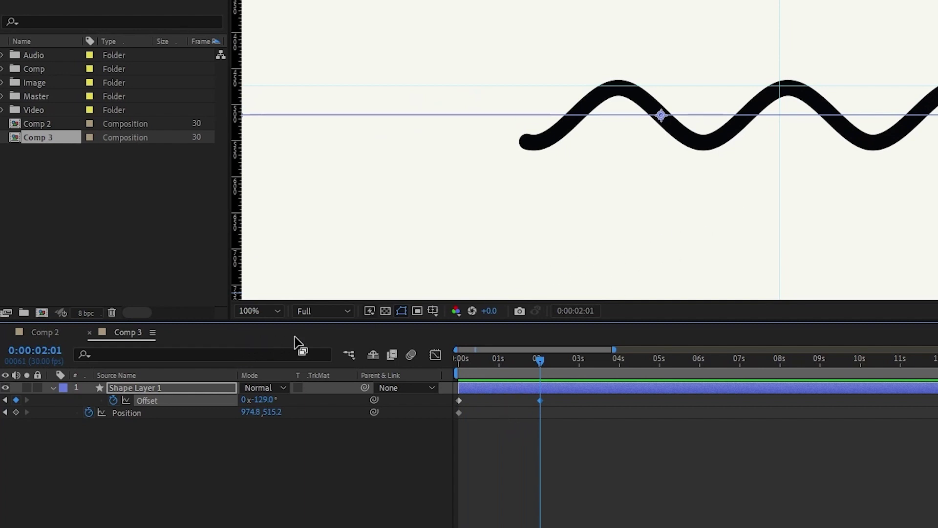
pyautogui.hotkey('shift', '/')
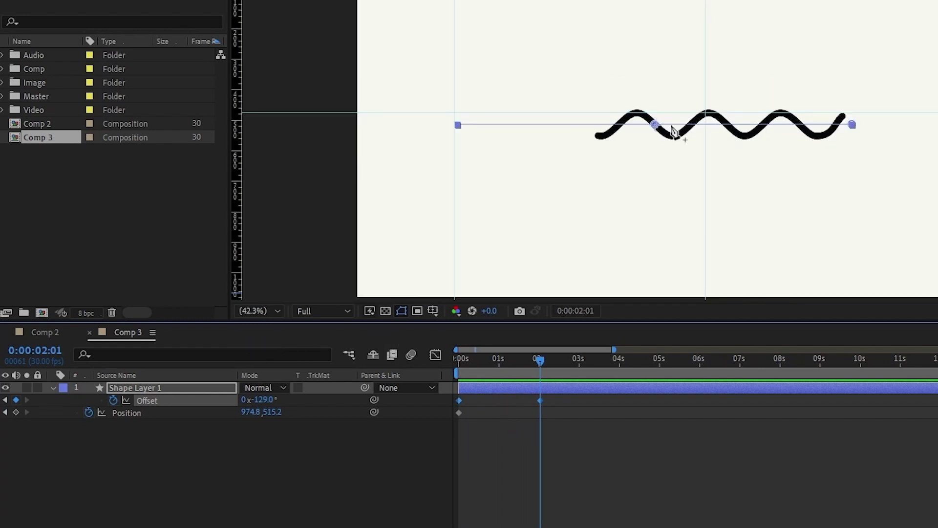
pyautogui.scroll(1, 673, 131)
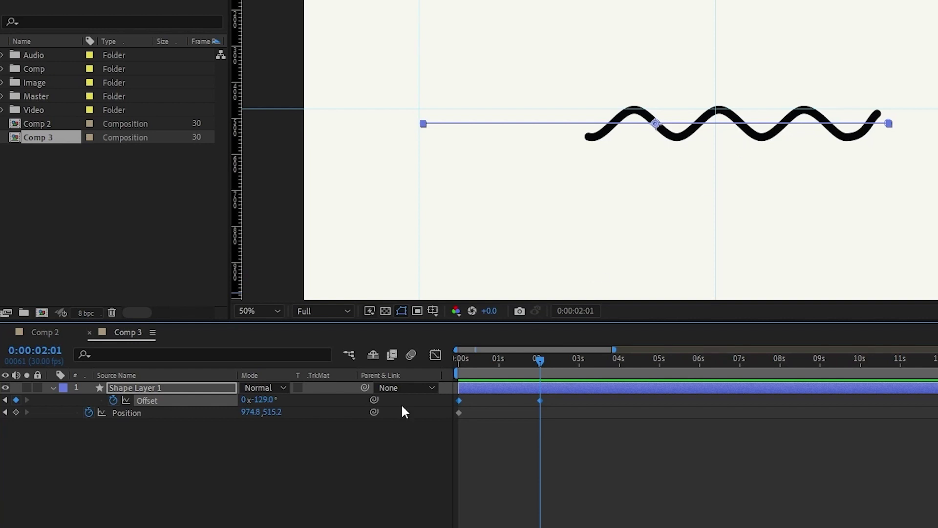
# At the 2:01 Offset keyframe, scrub Position X from 974.8 to 510.8.
pyautogui.click(253, 436)
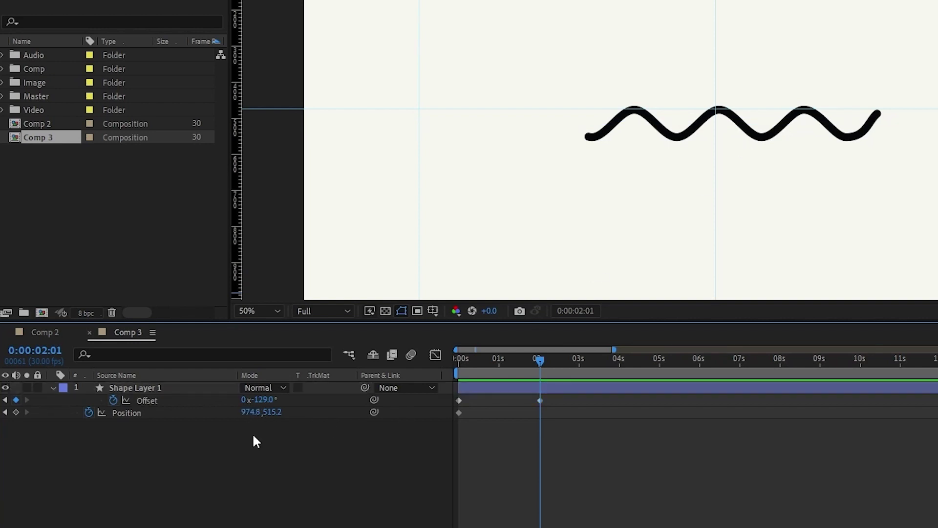
pyautogui.press('g')
pyautogui.click(286, 410)
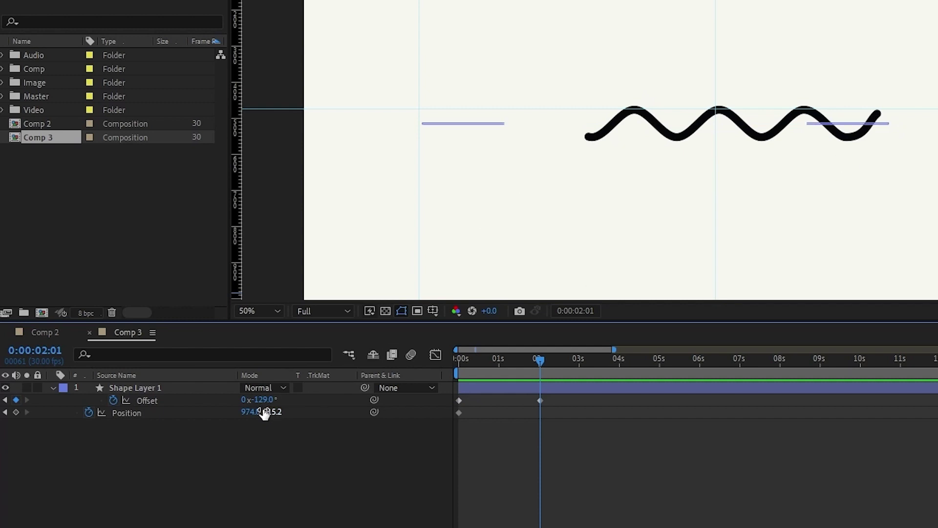
pyautogui.click(6, 400)
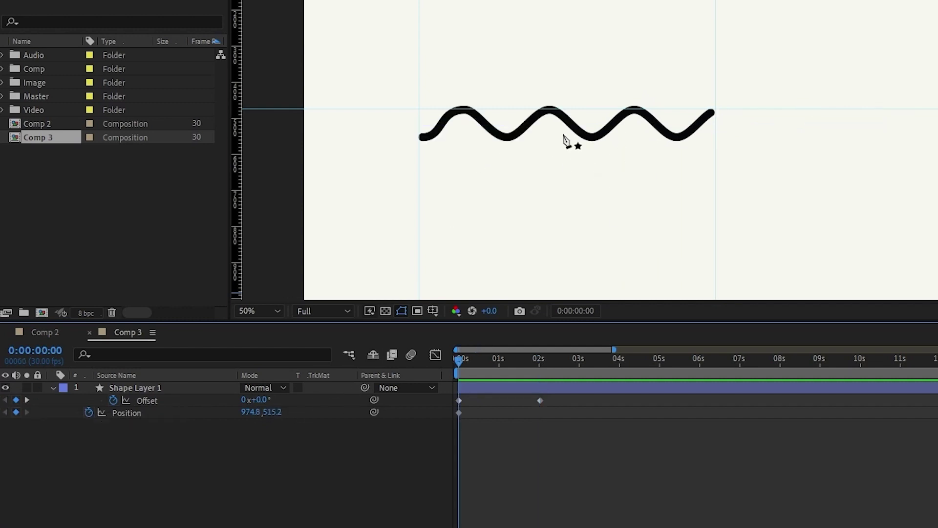
pyautogui.click(215, 413)
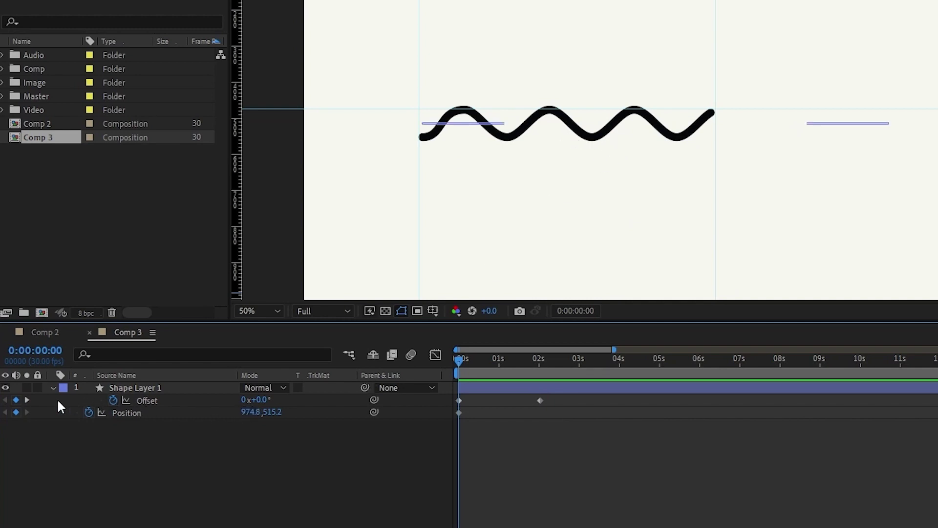
pyautogui.click(27, 399)
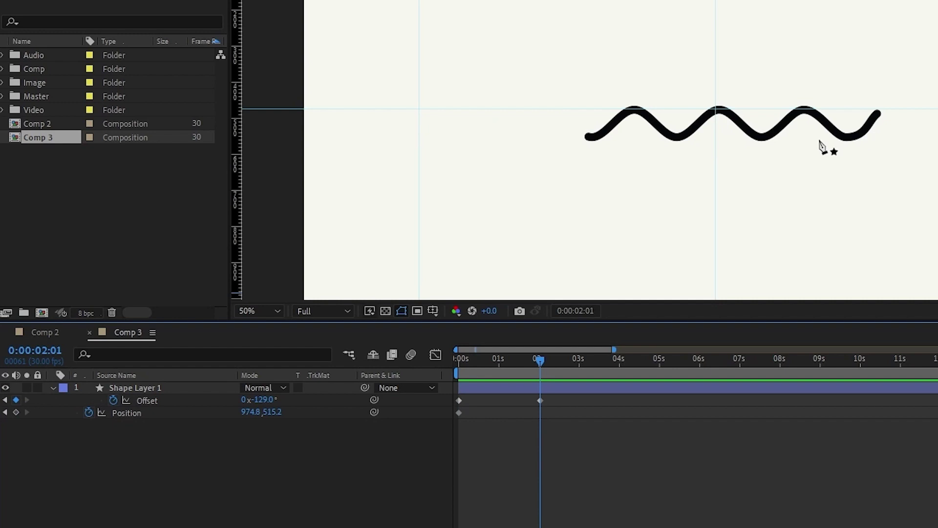
pyautogui.moveTo(253, 415); pyautogui.dragTo(12, 436)
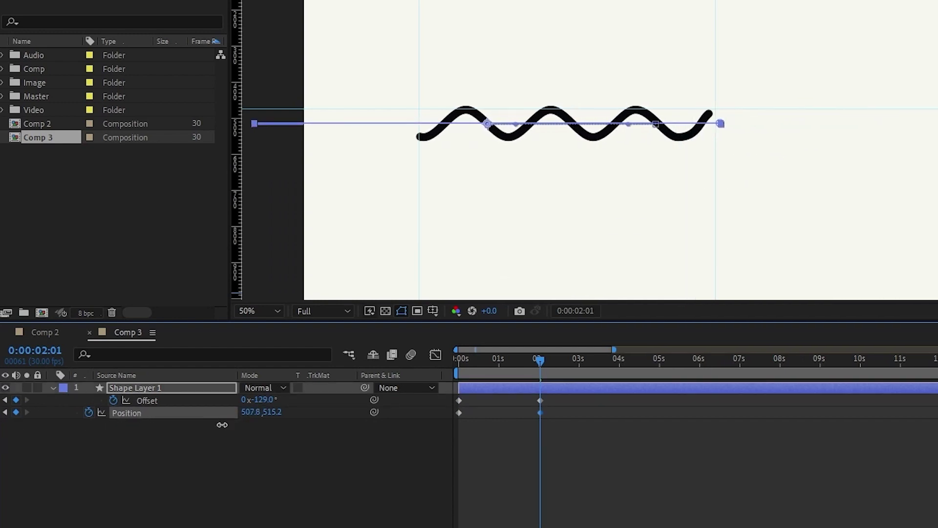
pyautogui.moveTo(12, 435); pyautogui.dragTo(228, 432)
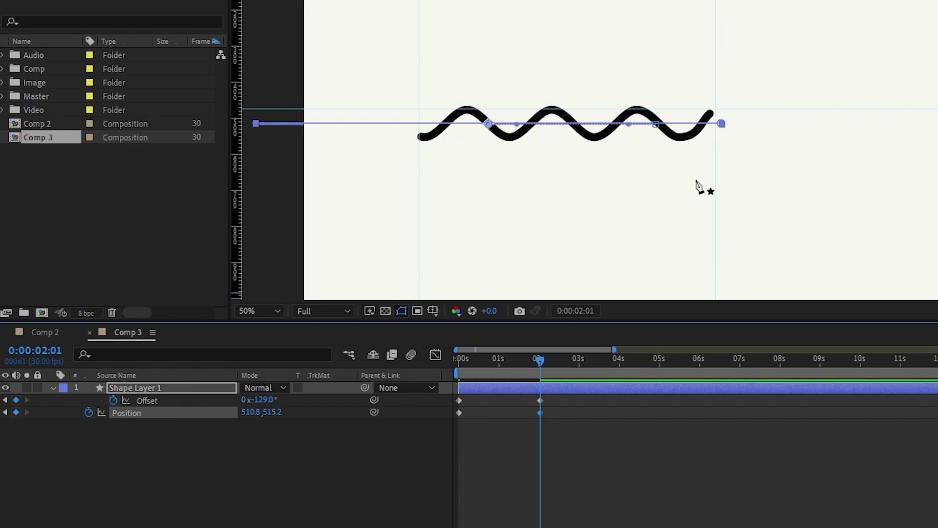
# Preview the Position and Offset animation from the first frame up to 2:01.
pyautogui.press('/')
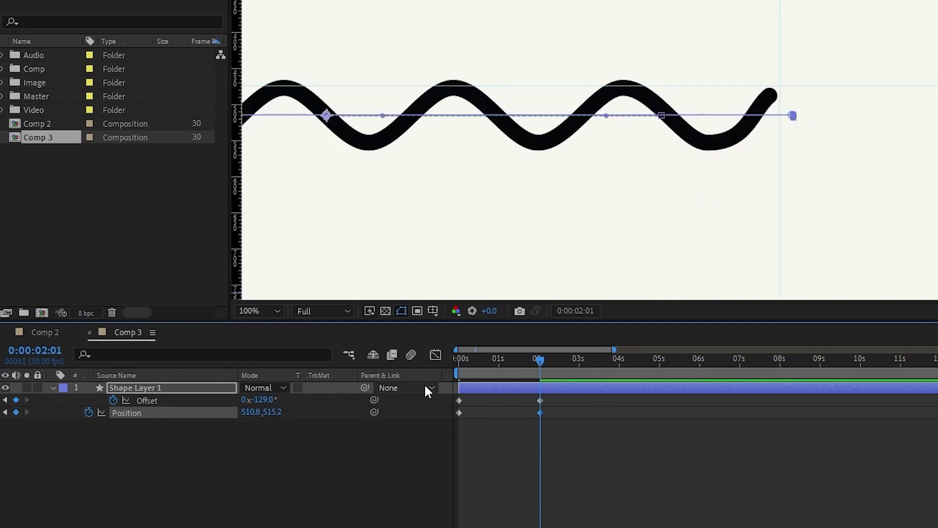
pyautogui.press('Home')
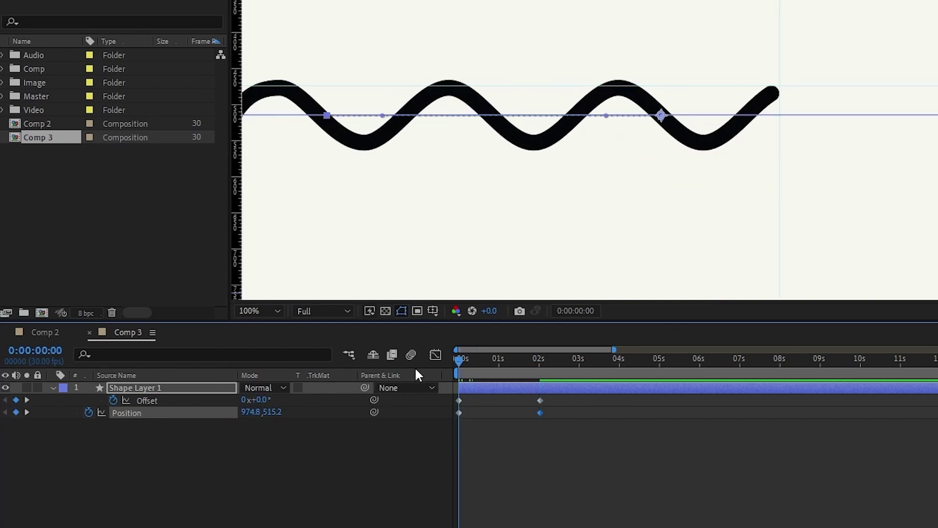
pyautogui.moveTo(533, 376); pyautogui.dragTo(542, 382)
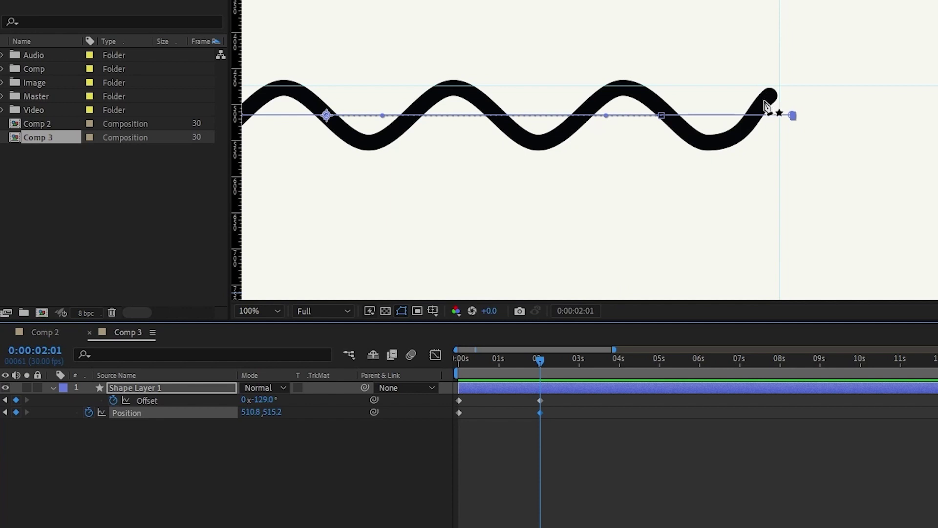
pyautogui.moveTo(538, 359); pyautogui.dragTo(421, 364)
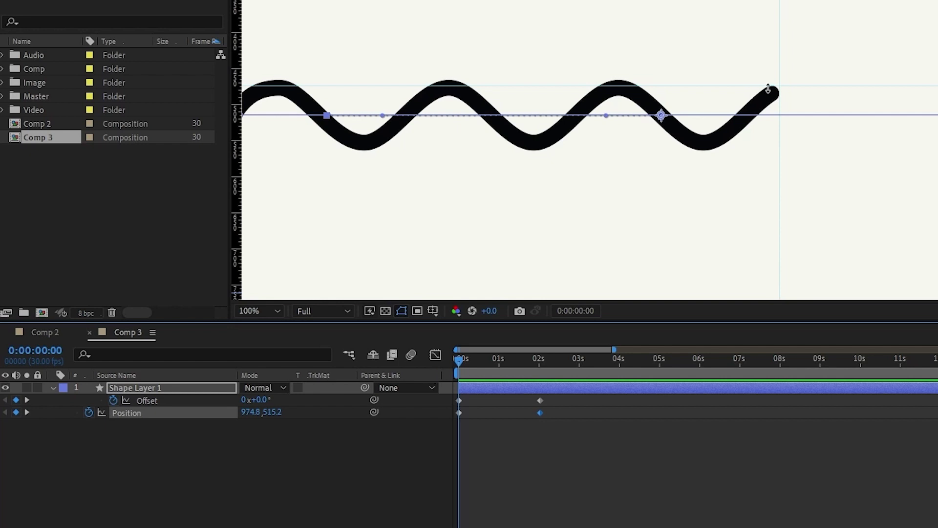
pyautogui.click(535, 405)
pyautogui.moveTo(459, 359); pyautogui.dragTo(540, 362)
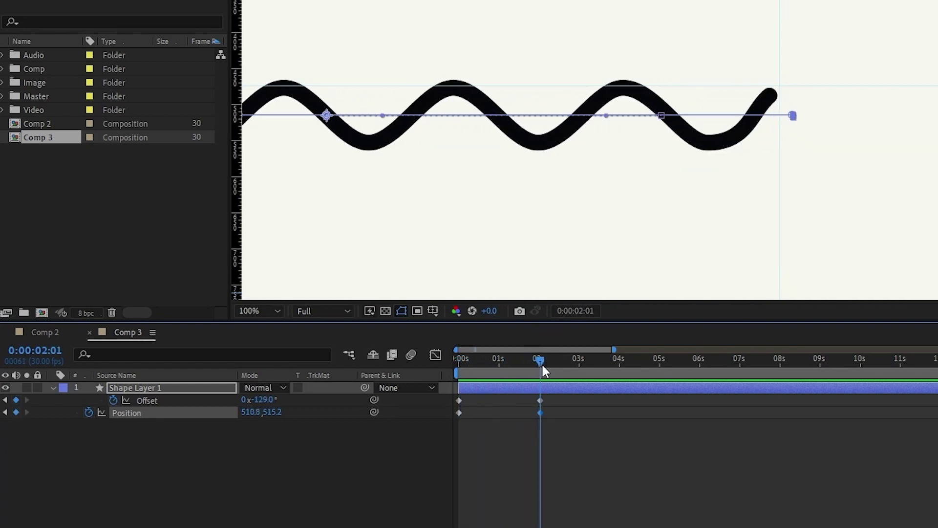
pyautogui.click(343, 460)
pyautogui.press('pagedown')
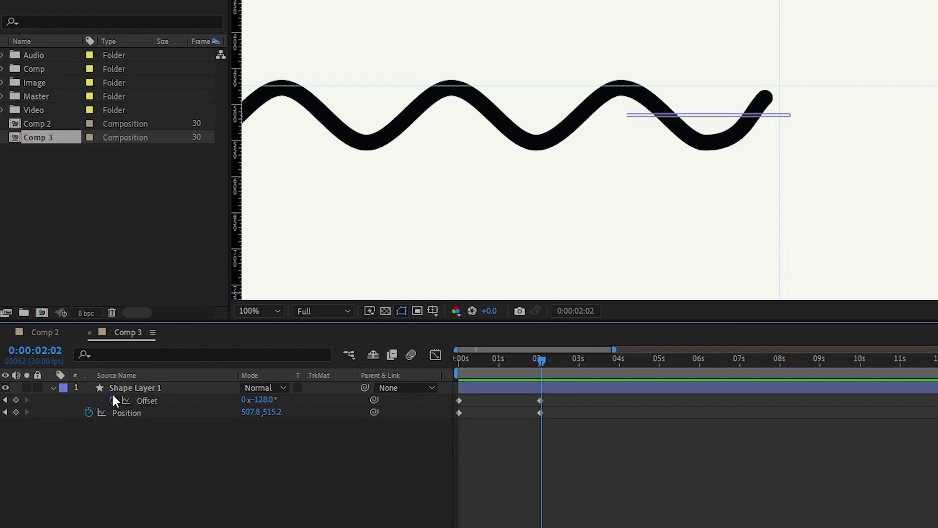
# Add a loopOut cycle expression to the Position property.
pyautogui.keyDown('alt'); pyautogui.click(89, 413); pyautogui.keyUp('alt')
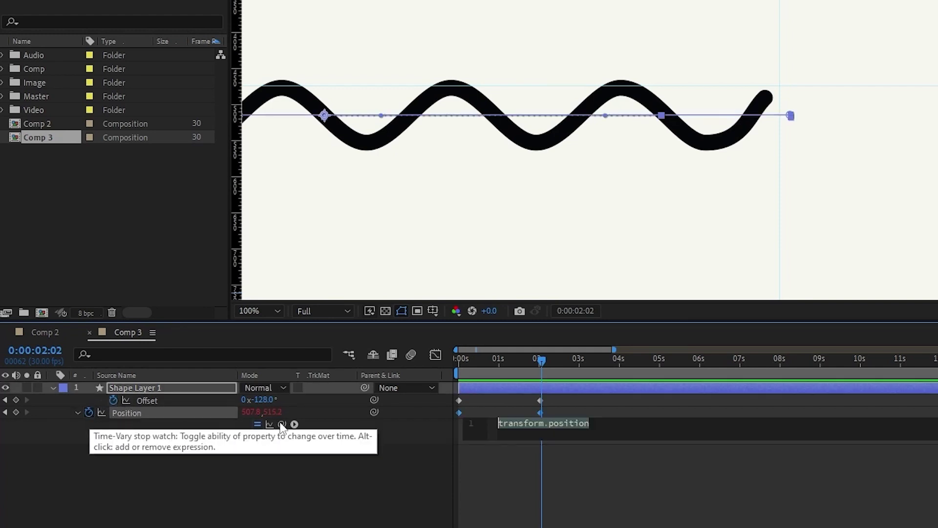
pyautogui.click(295, 424)
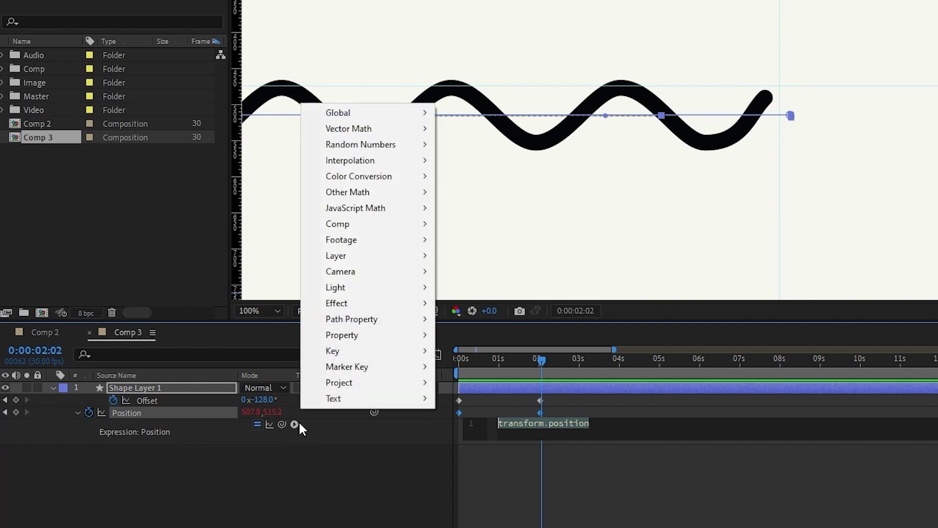
pyautogui.moveTo(343, 340)
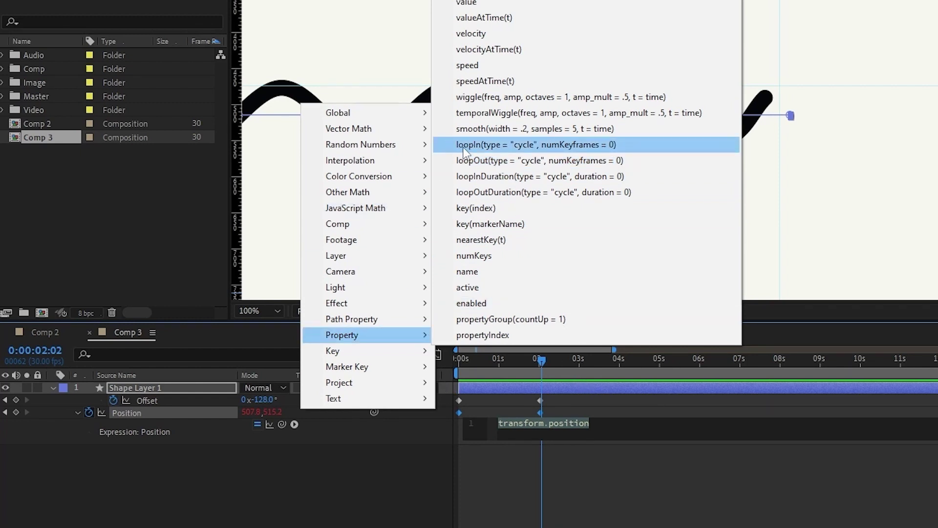
pyautogui.click(488, 161)
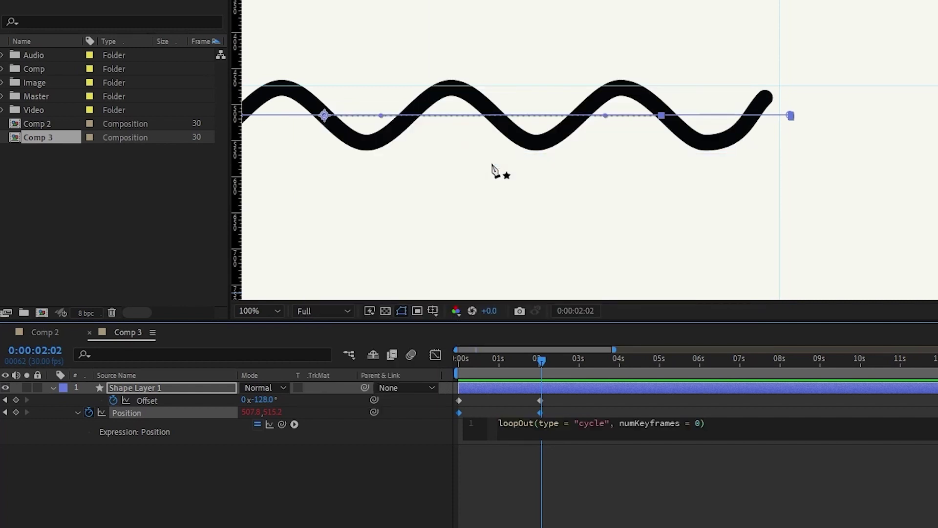
pyautogui.click(570, 444)
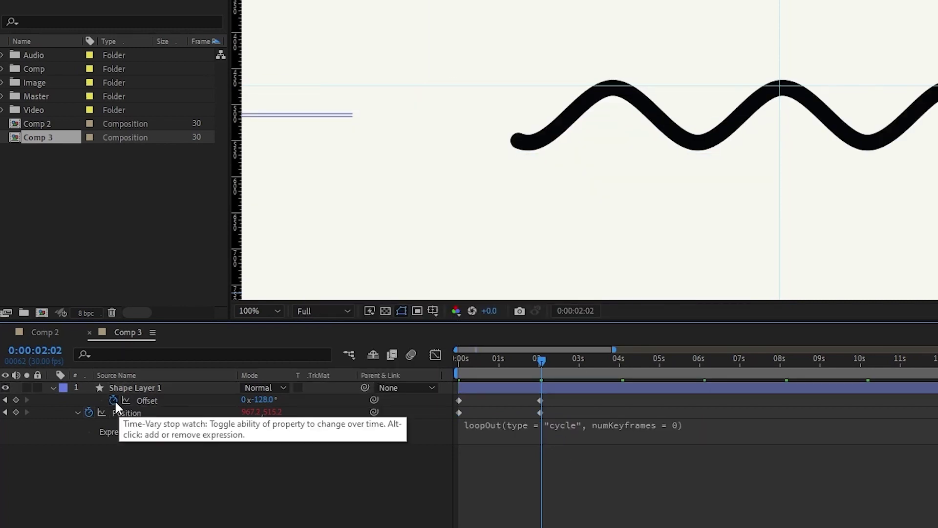
# Give Offset the same loopOut cycle expression and fit the composition in the viewer.
pyautogui.keyDown('alt'); pyautogui.click(115, 400); pyautogui.keyUp('alt')
pyautogui.click(294, 412)
pyautogui.moveTo(572, 451); pyautogui.dragTo(511, 153)
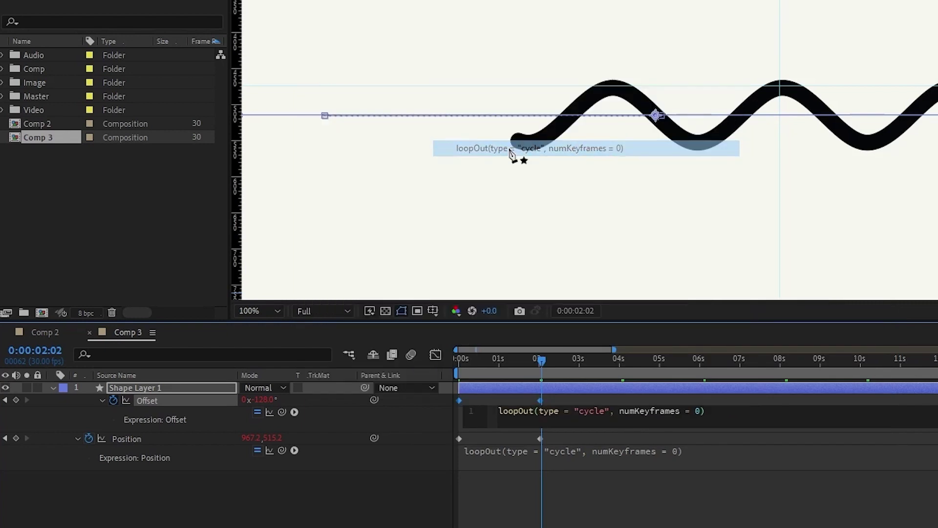
pyautogui.click(264, 309)
pyautogui.click(266, 323)
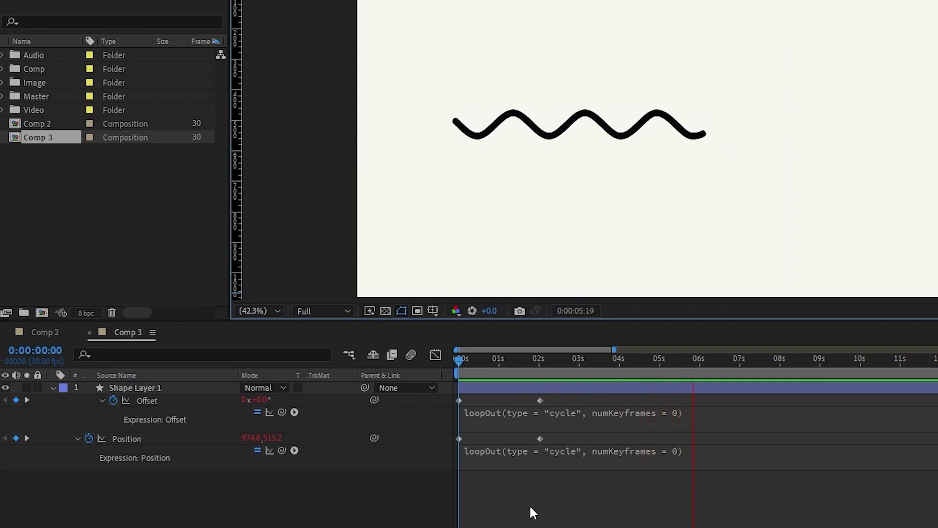
# Stop playback and set Stroke 1's Taper End Length to 53%.
pyautogui.click(548, 360)
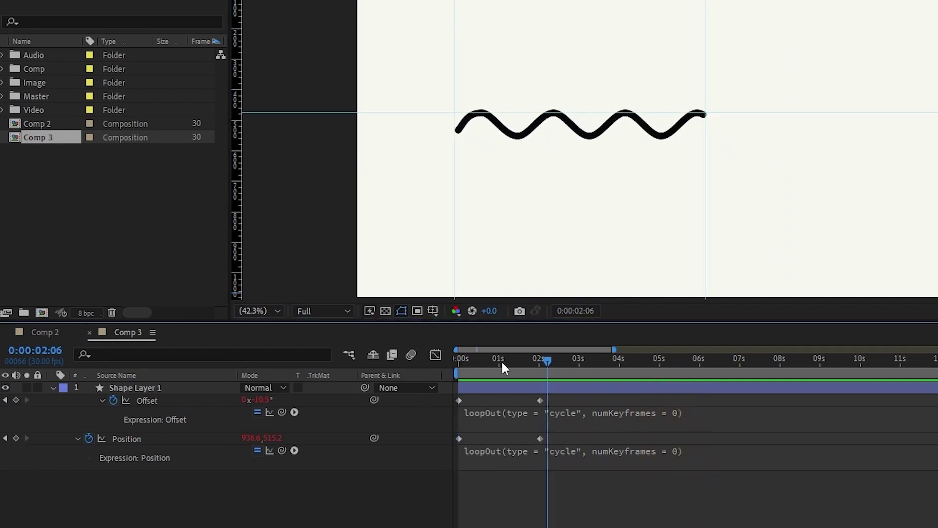
pyautogui.click(52, 389)
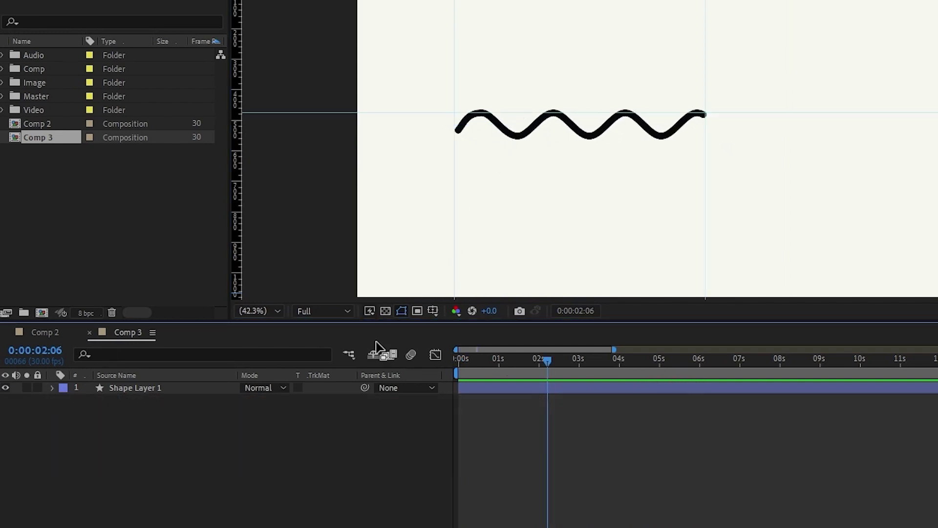
pyautogui.click(51, 388)
pyautogui.scroll(-3, 87, 454)
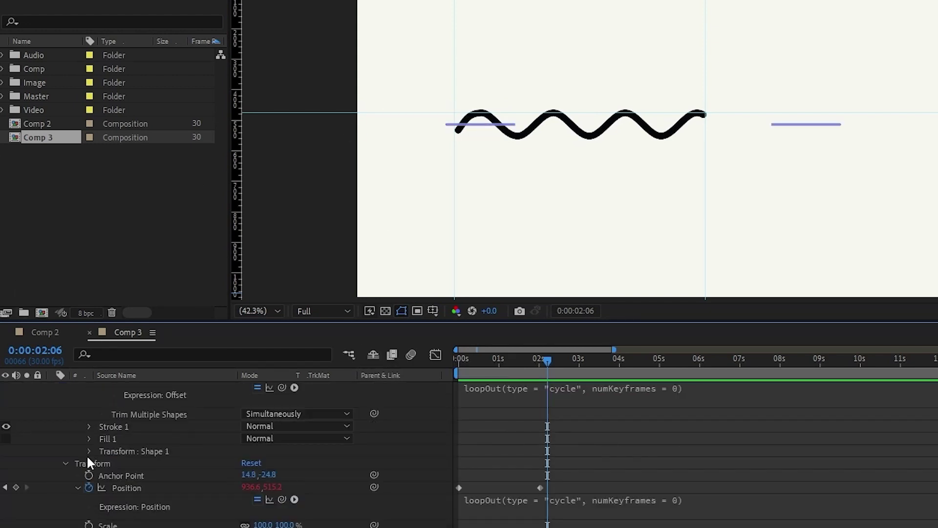
pyautogui.click(89, 427)
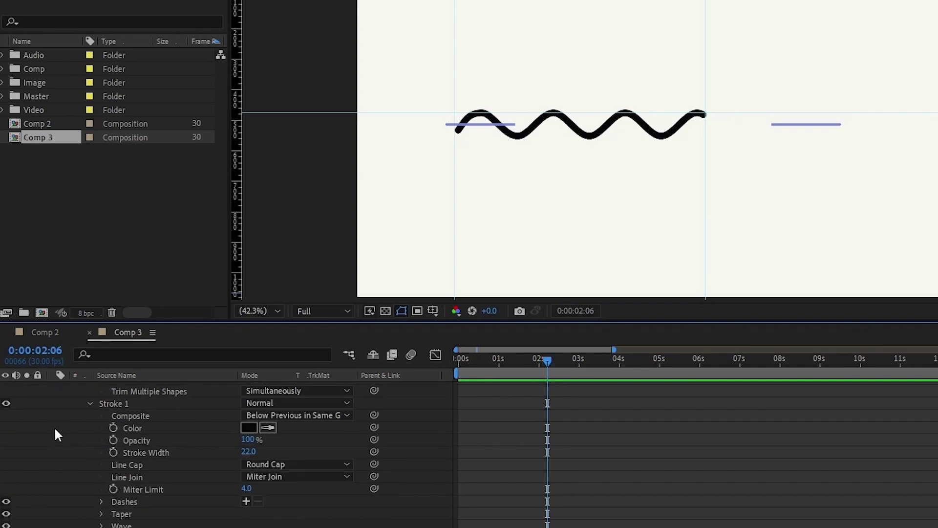
pyautogui.scroll(-3, 55, 431)
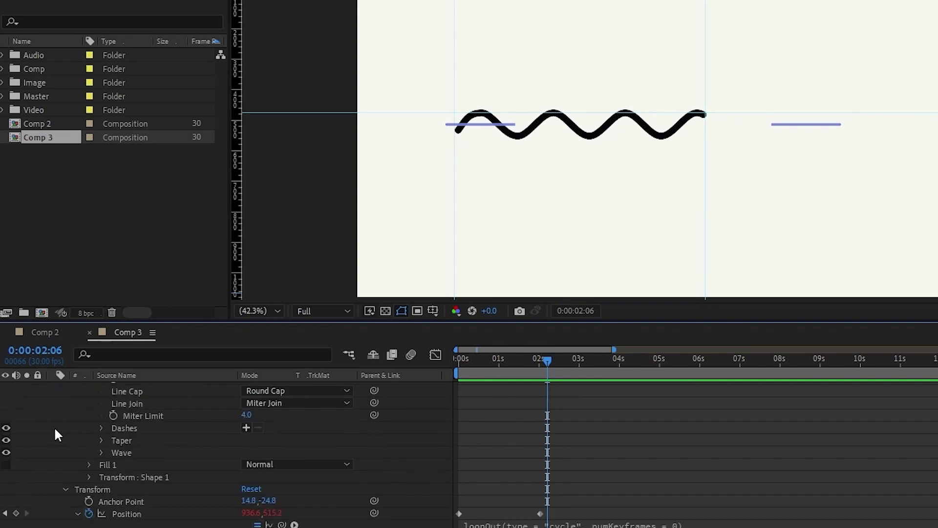
pyautogui.click(101, 440)
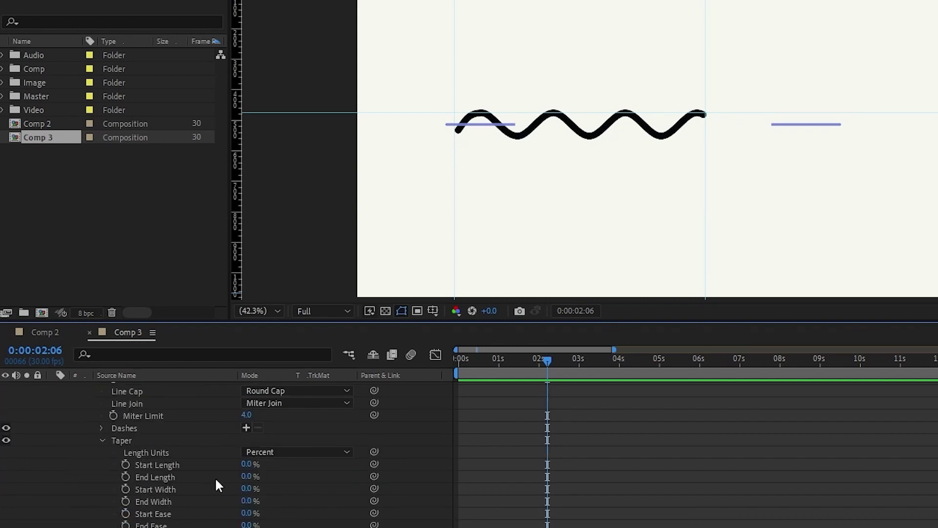
pyautogui.moveTo(247, 477); pyautogui.dragTo(291, 479)
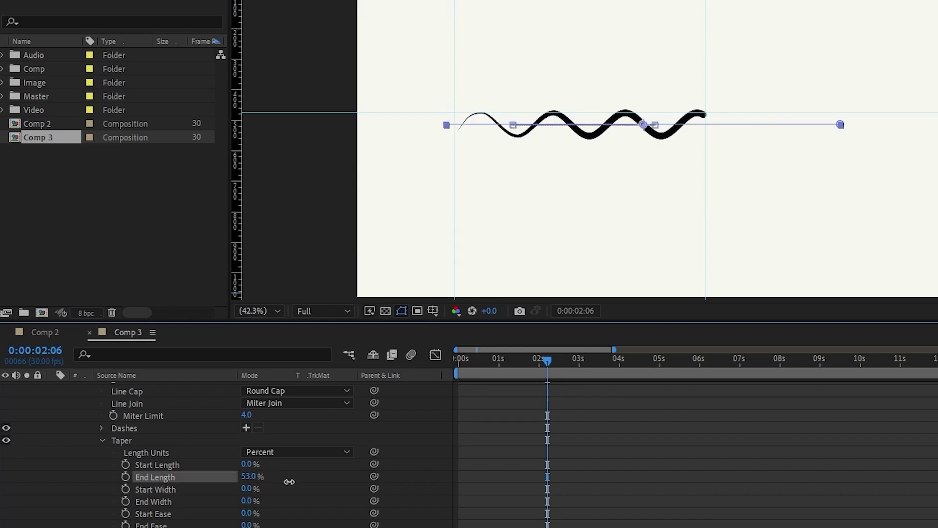
pyautogui.press('u')
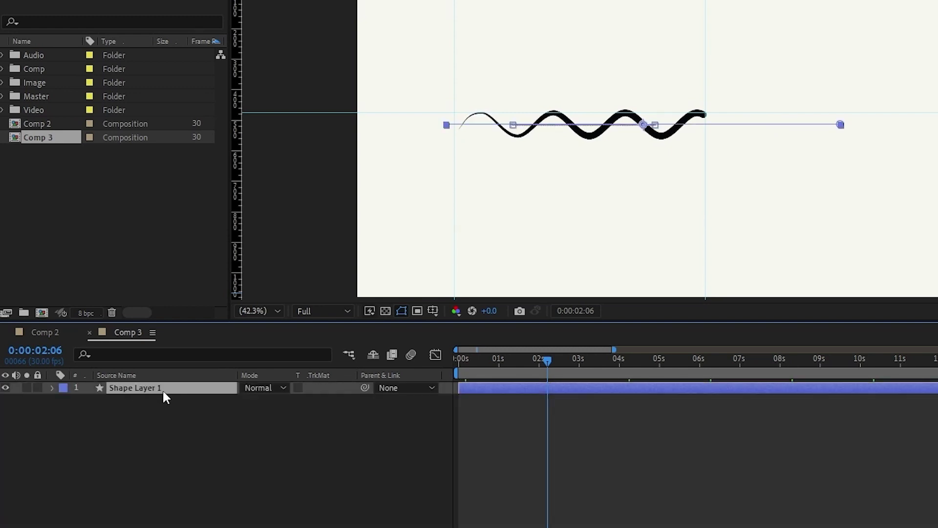
# Duplicate the wave layer and set the copy's stroke colour to pure white.
pyautogui.hotkey('ctrl', 'd')
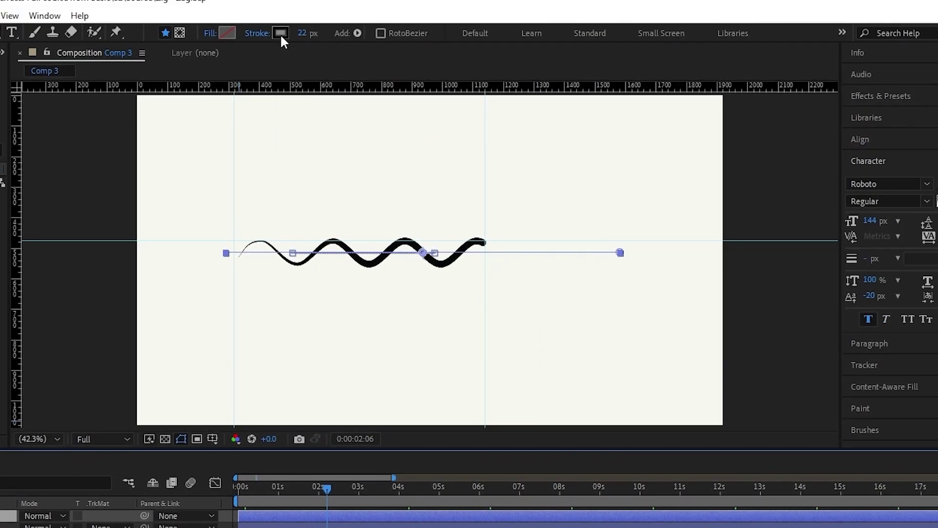
pyautogui.click(280, 34)
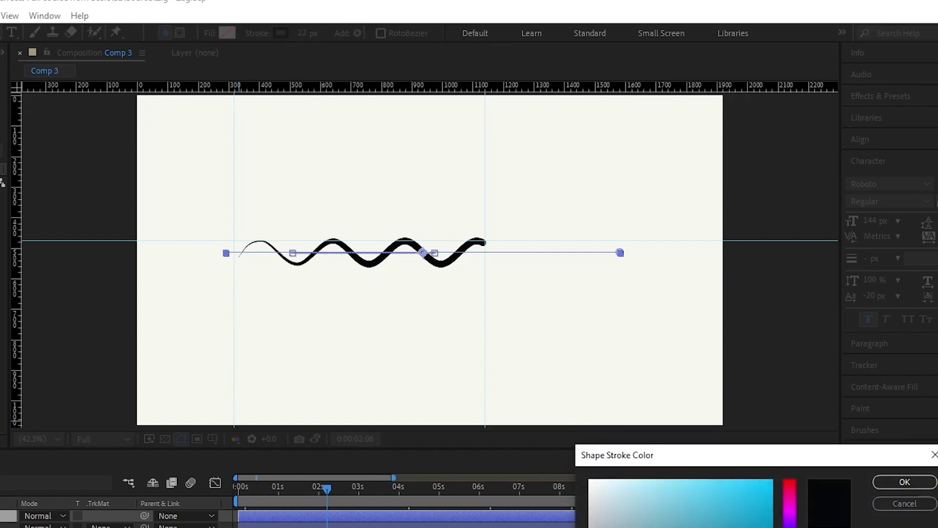
pyautogui.moveTo(675, 504); pyautogui.dragTo(597, 482)
pyautogui.click(905, 482)
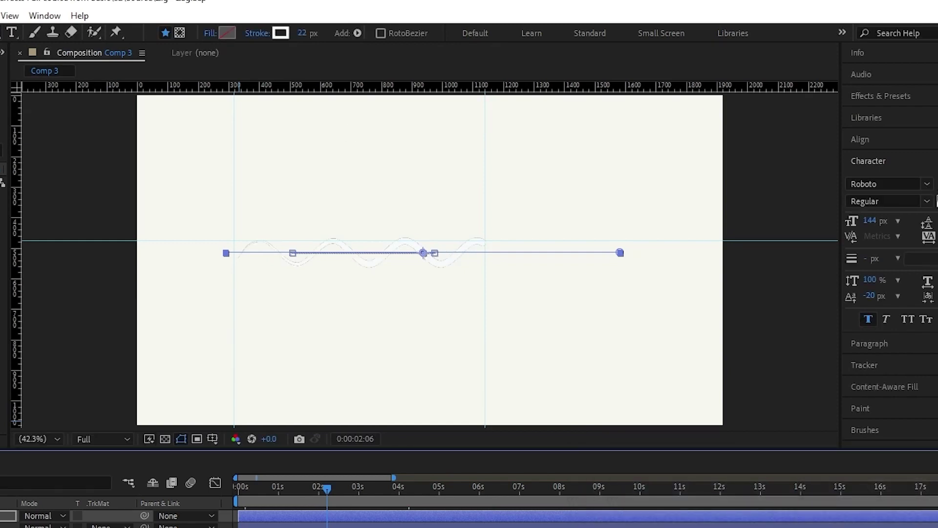
# Change the composition background colour to light lavender in Composition Settings.
pyautogui.hotkey('ctrl', 'k')
pyautogui.click(816, 441)
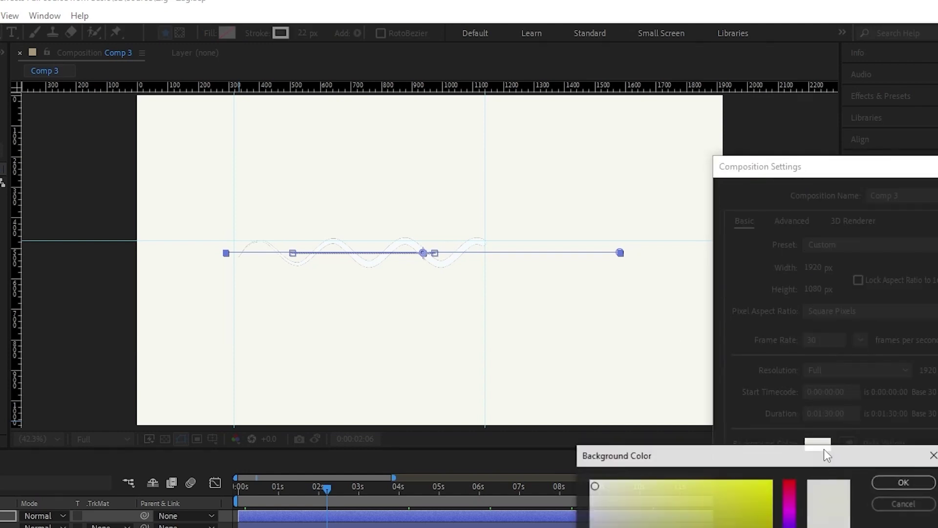
pyautogui.click(636, 483)
pyautogui.click(906, 482)
pyautogui.press('Return')
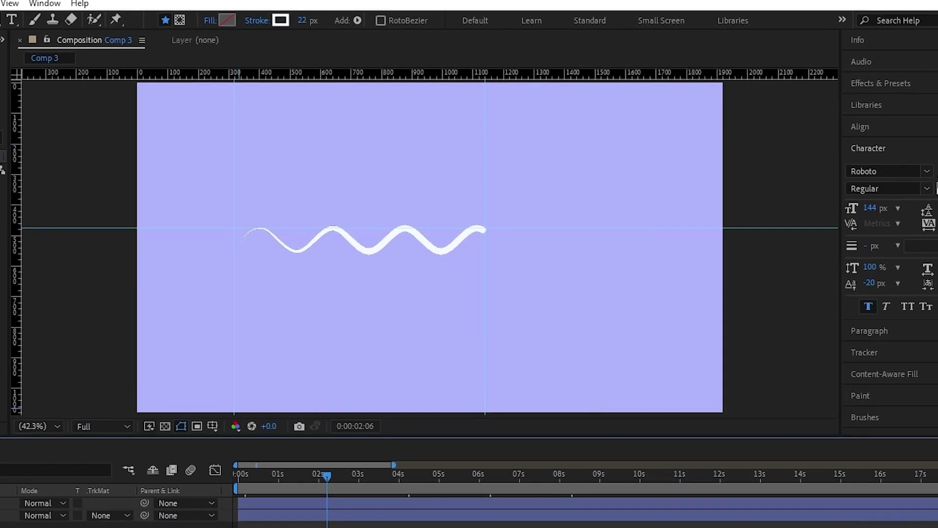
# Set the stroke width to 30.
pyautogui.click(304, 21)
pyautogui.write('30')
pyautogui.press('Return')
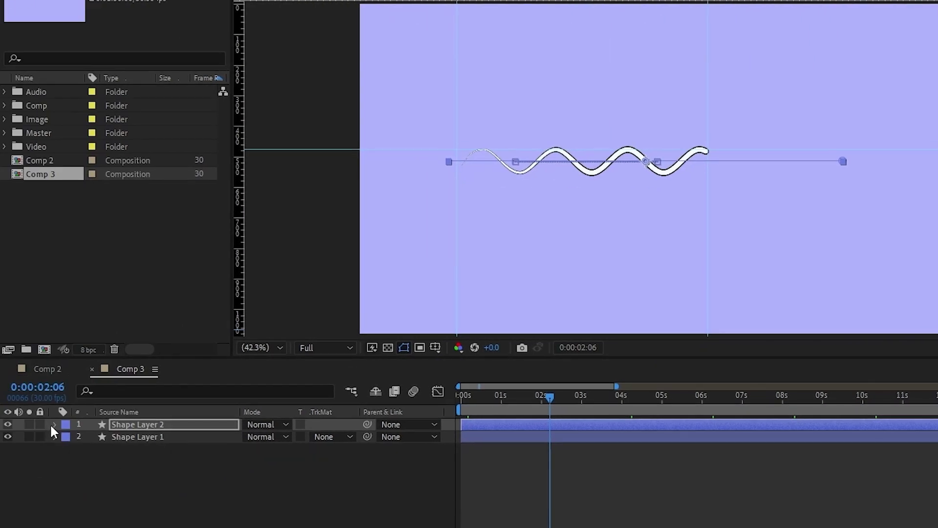
# Add Dashes to Stroke 1 of the duplicate Shape Layer 2.
pyautogui.click(53, 424)
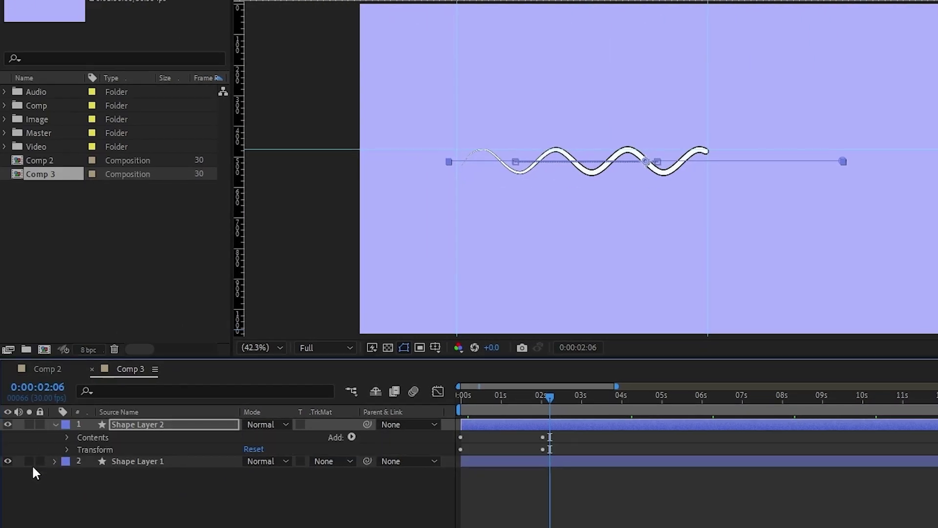
pyautogui.click(67, 437)
pyautogui.click(80, 449)
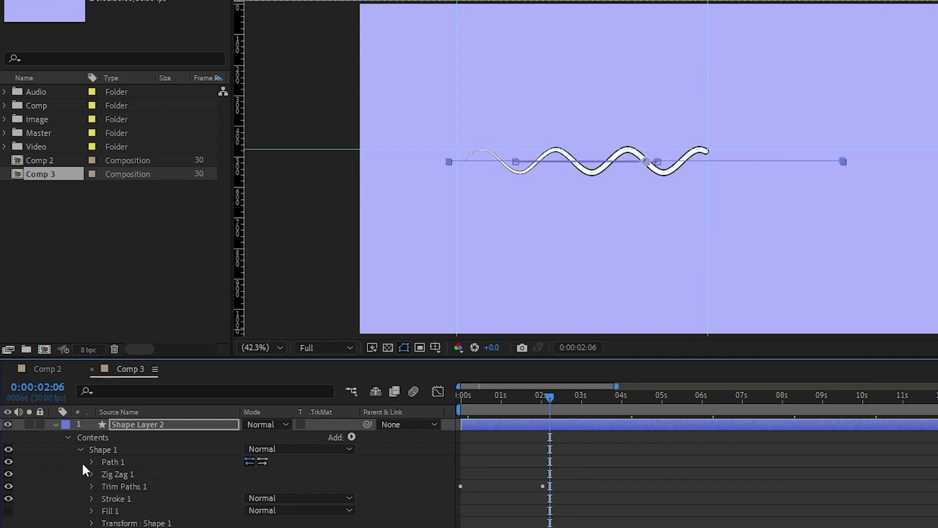
pyautogui.click(91, 498)
pyautogui.scroll(-3, 185, 518)
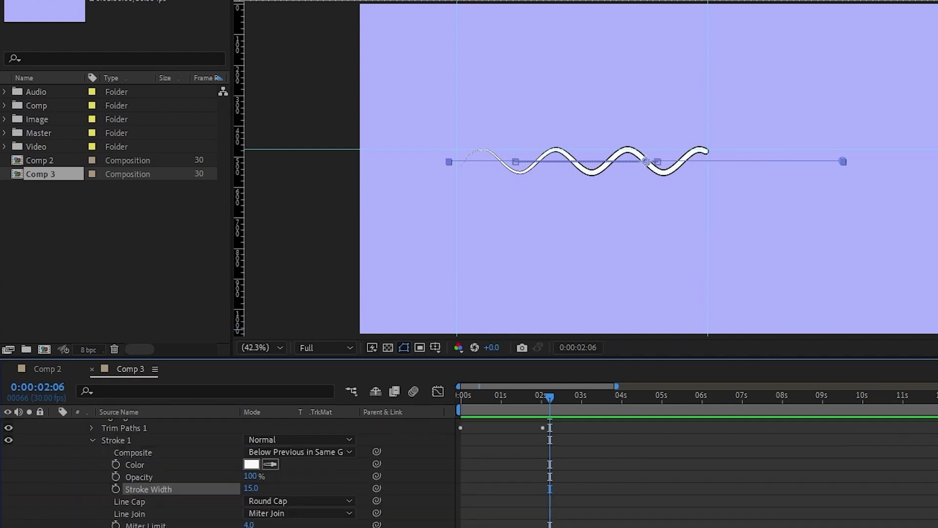
pyautogui.scroll(-1, 184, 518)
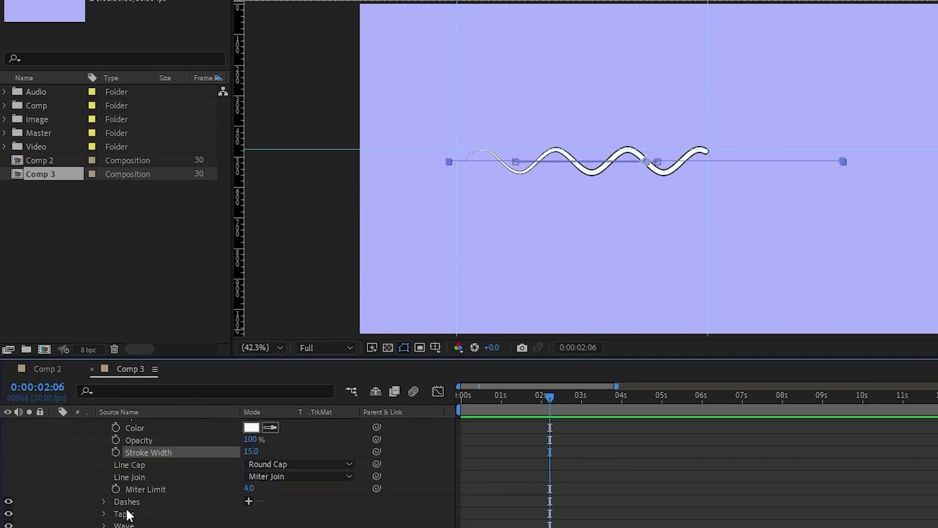
pyautogui.click(249, 501)
pyautogui.scroll(3, 684, 210)
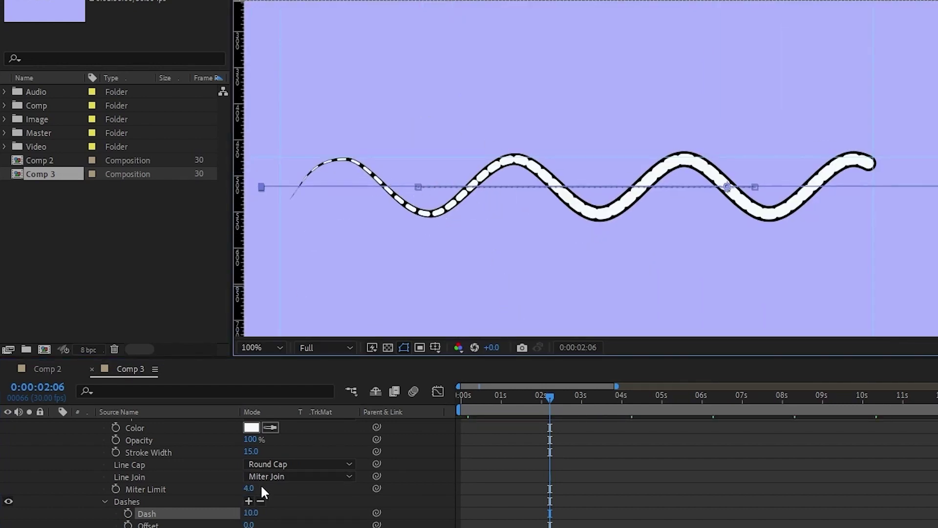
# Give the dashes Butt Cap ends, Dash length 4, and an increased Gap.
pyautogui.click(296, 466)
pyautogui.click(295, 480)
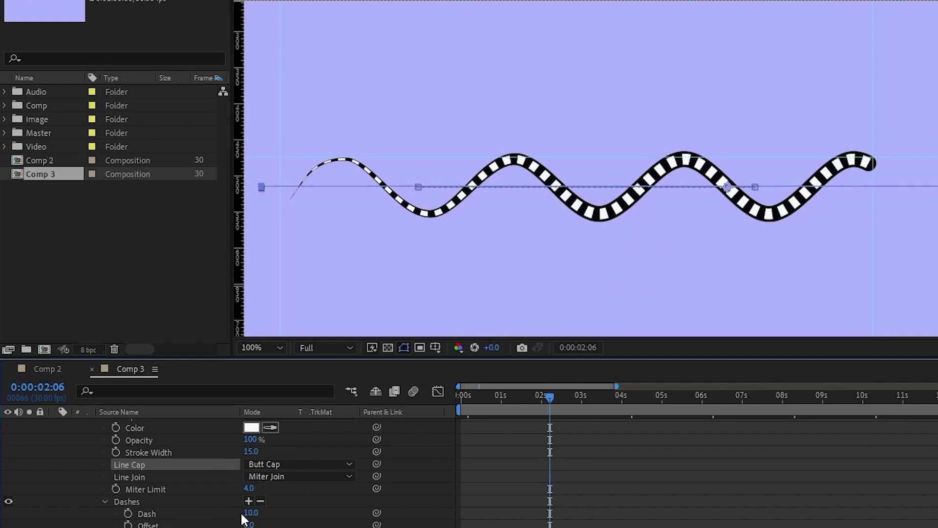
pyautogui.moveTo(251, 515); pyautogui.dragTo(249, 513)
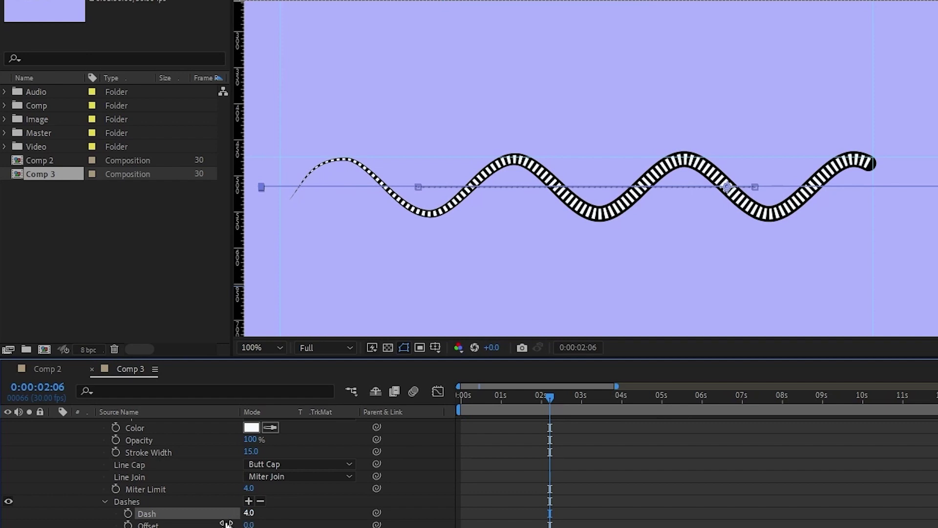
pyautogui.click(247, 501)
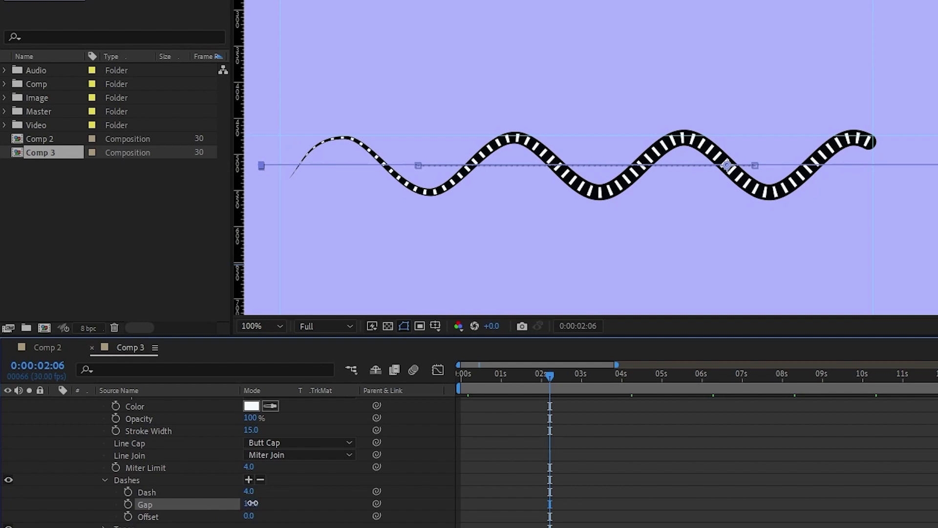
pyautogui.moveTo(250, 507); pyautogui.dragTo(252, 502)
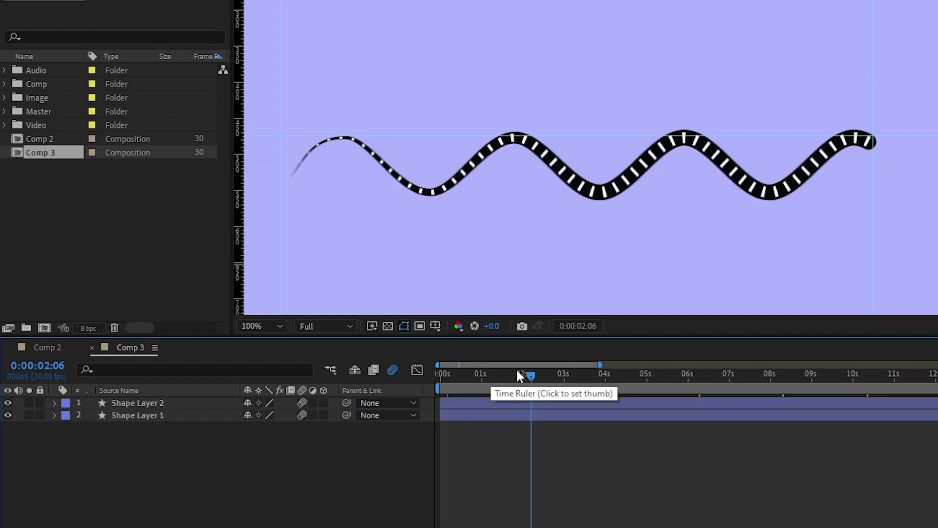
pyautogui.moveTo(528, 377); pyautogui.dragTo(410, 368)
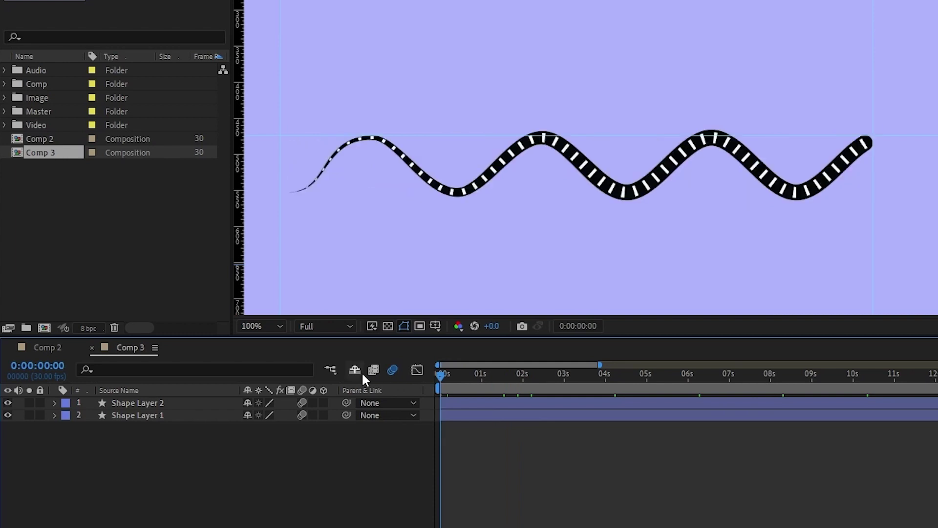
pyautogui.click(270, 324)
pyautogui.click(265, 346)
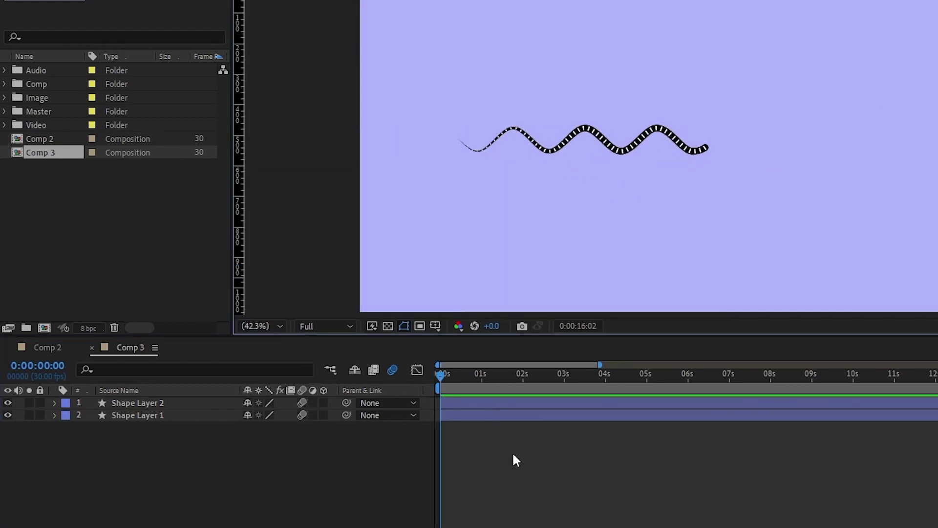